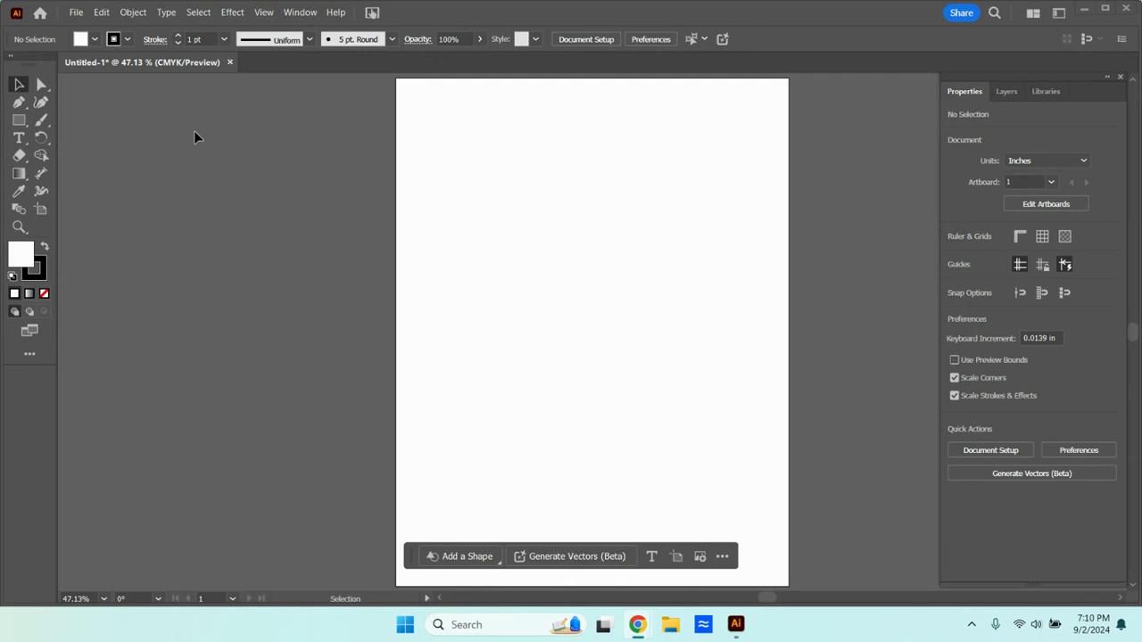
Step: Detach the shape tools group as a floating palette and place it beside the artboard
left_click(24, 124)
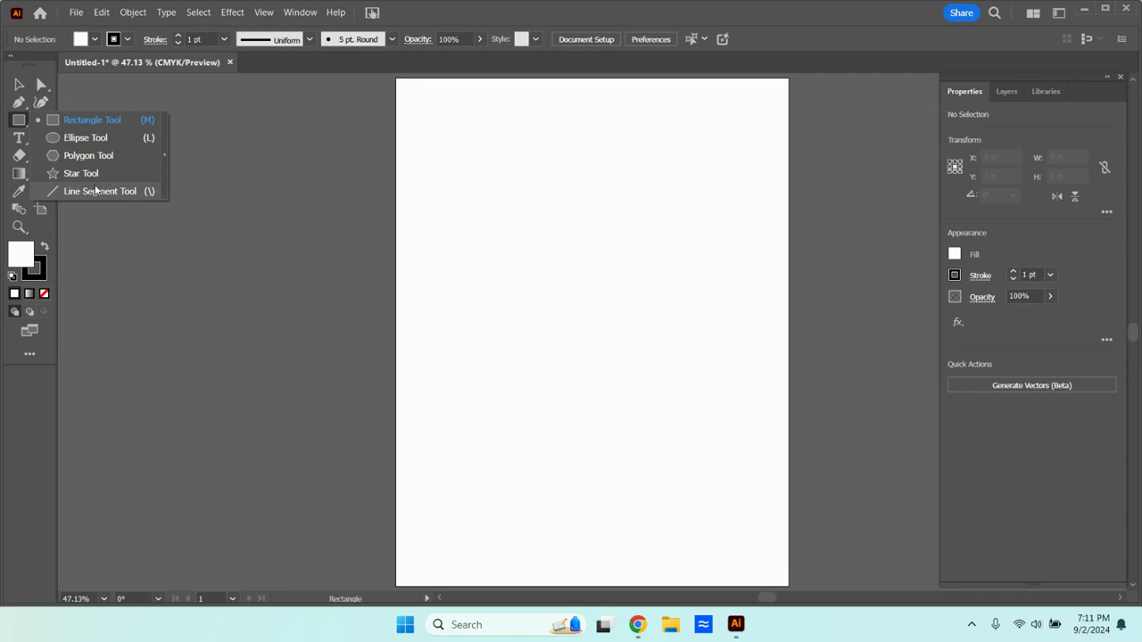
left_click(164, 149)
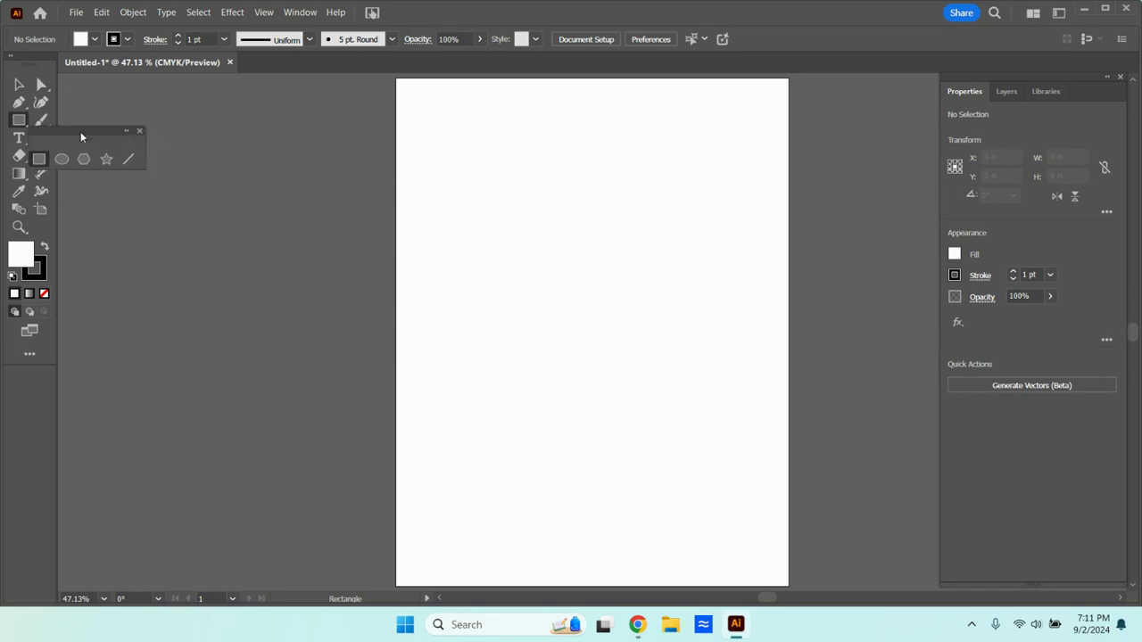
left_click_drag(80, 131, 275, 95)
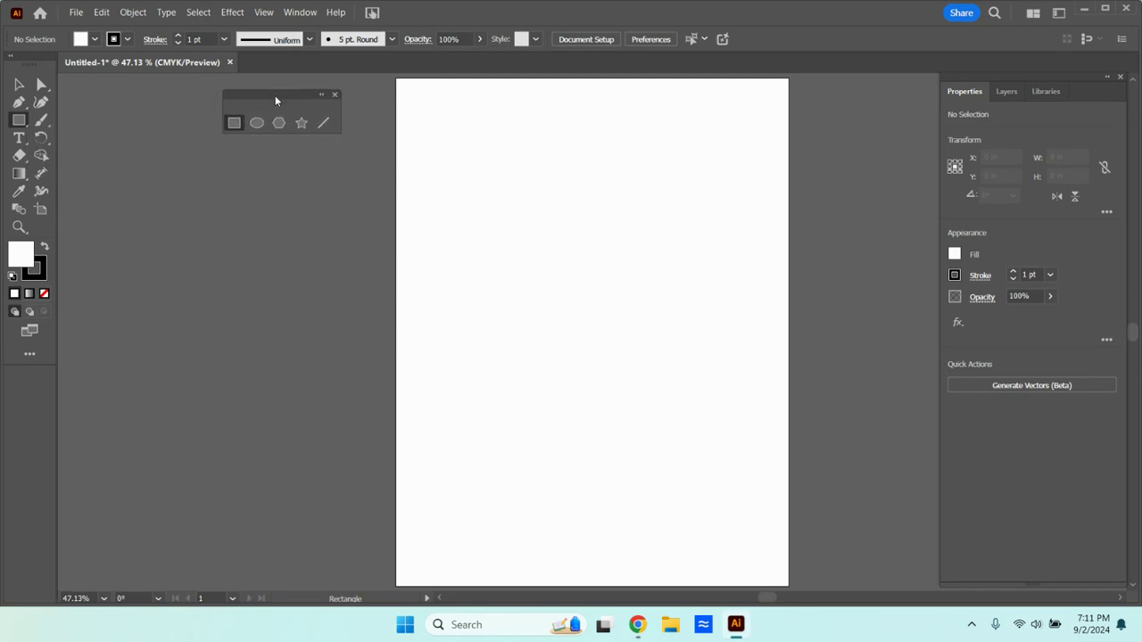
left_click(20, 121)
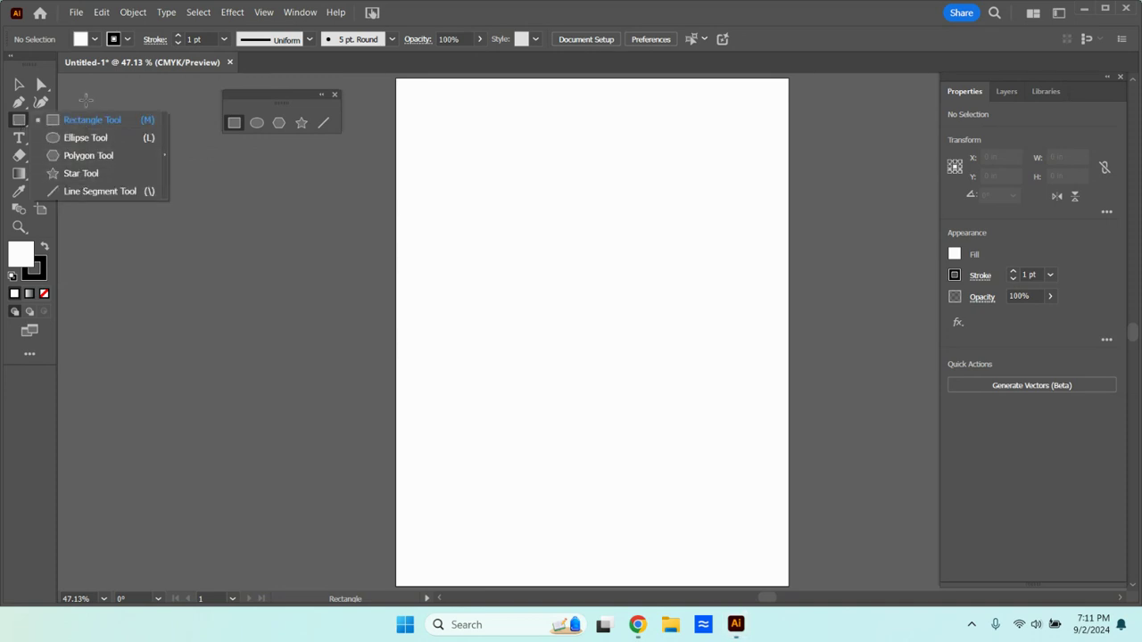
Step: Create a 1.3889 by 1.3889 in square on the artboard with the Rectangle tool by exact dimensions, and undo it
left_click(256, 125)
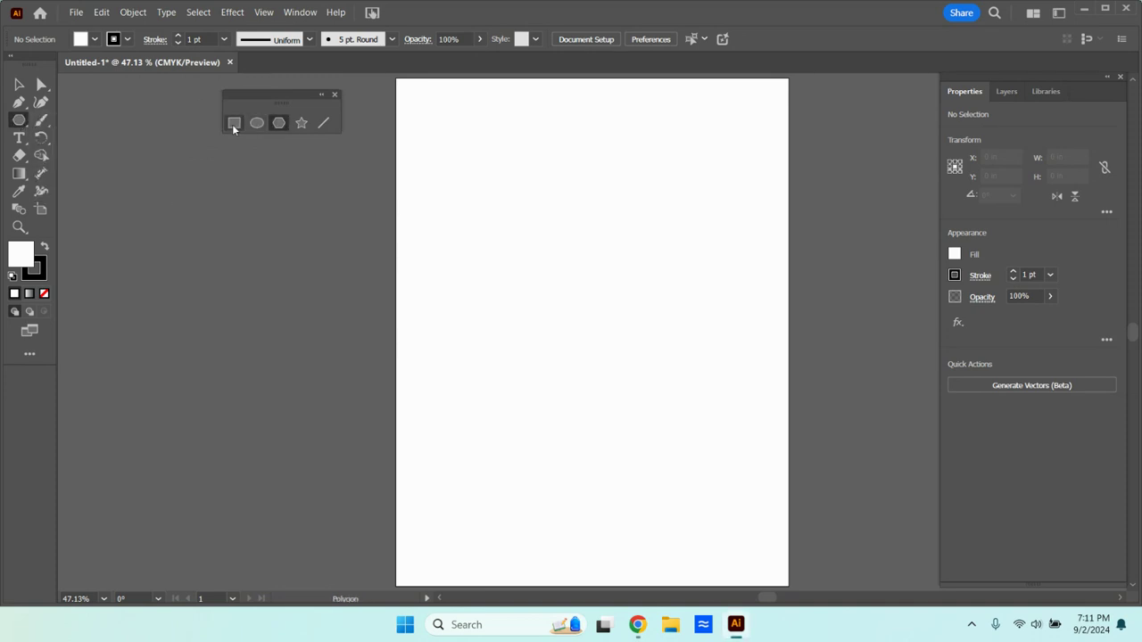
left_click(233, 124)
left_click(522, 235)
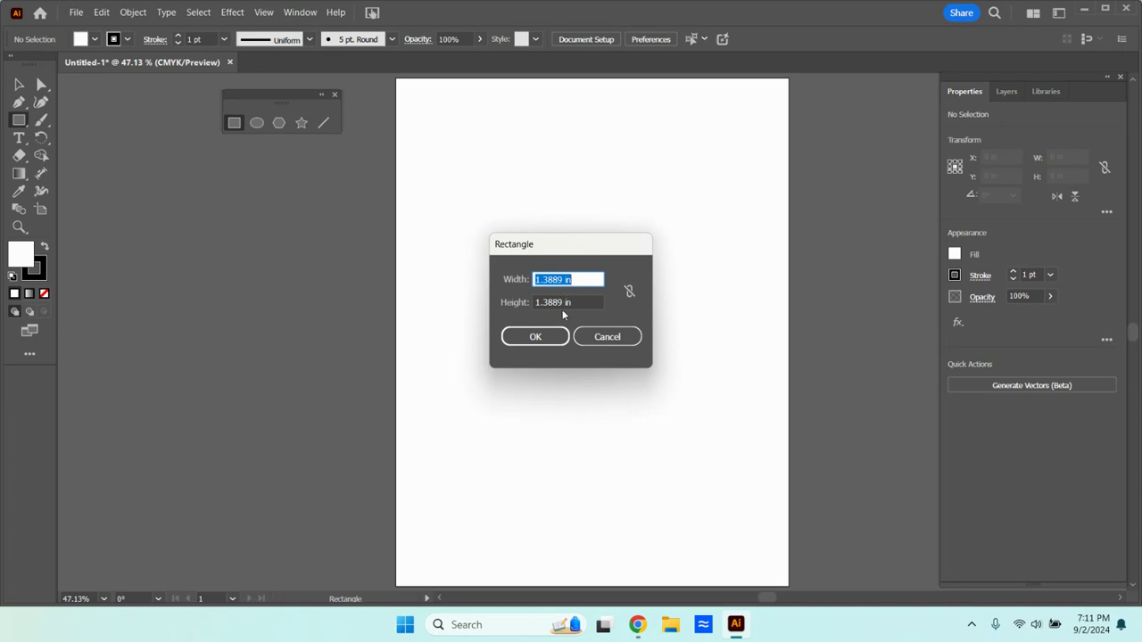
left_click(535, 336)
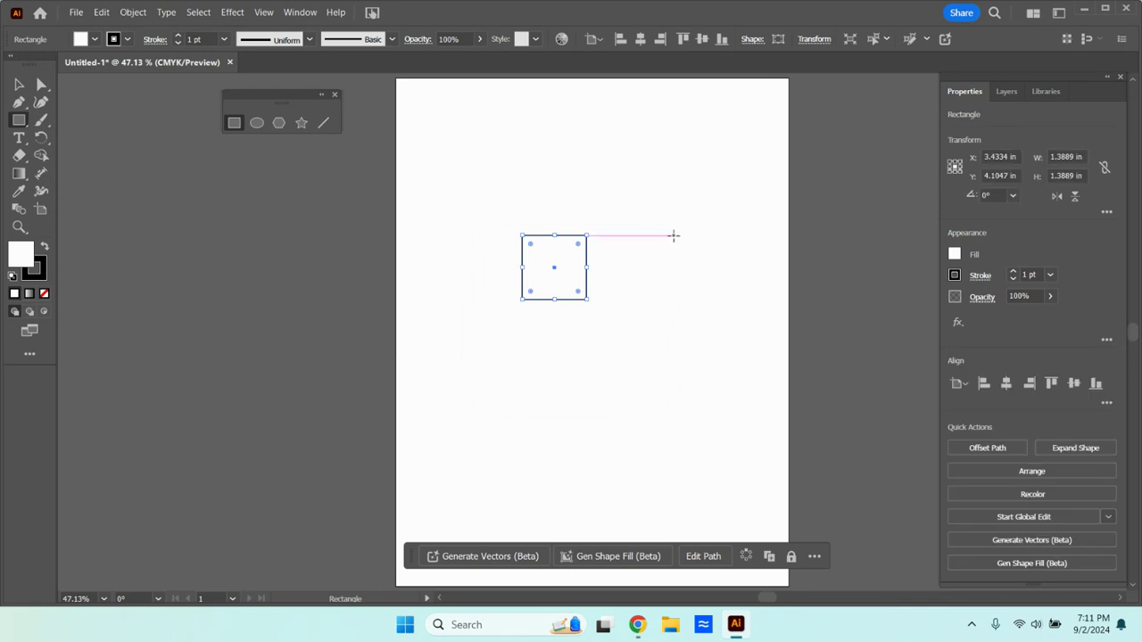
key("ctrl+z")
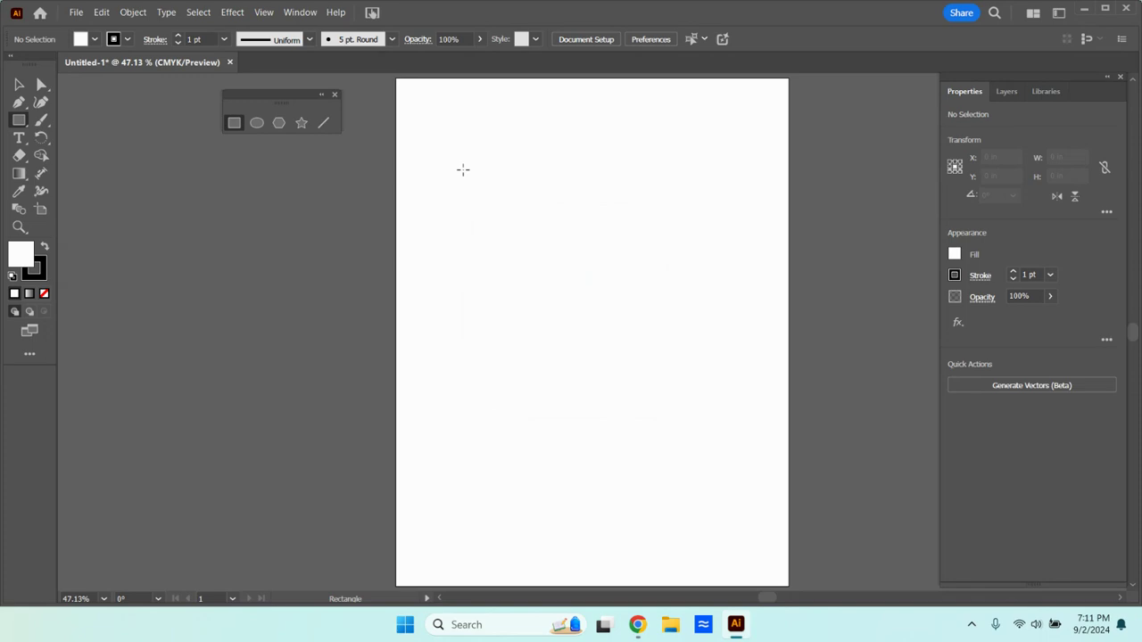
Step: Draw a freehand rectangle about 5.35 in wide and 2.37 in high on the artboard's upper half, and undo it
left_click_drag(463, 169, 711, 279)
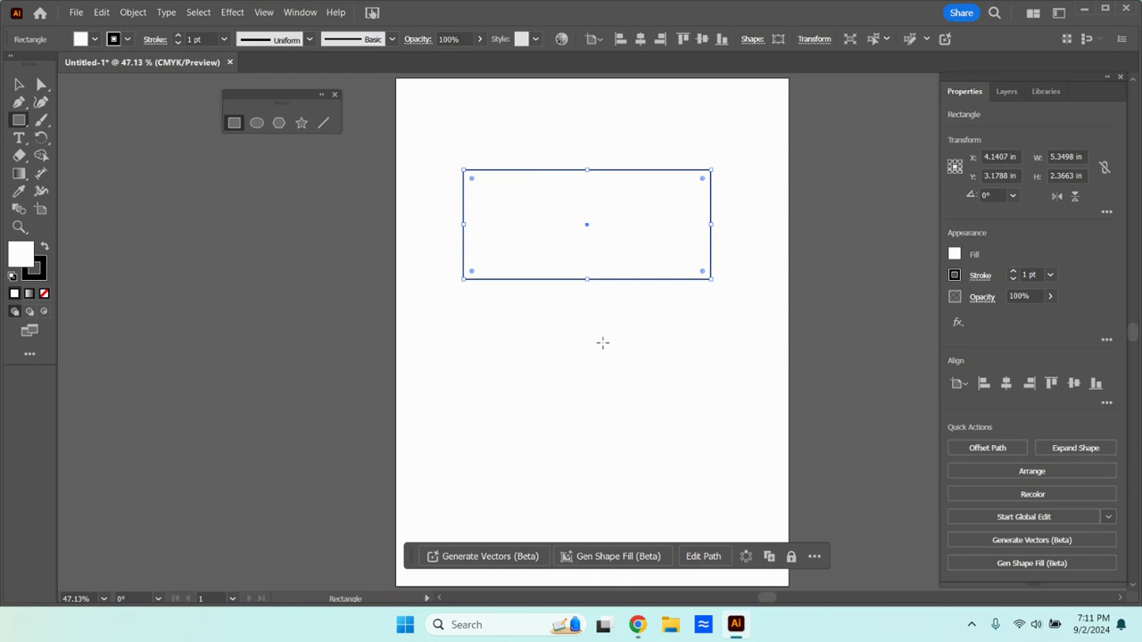
key("ctrl")
key("ctrl+z")
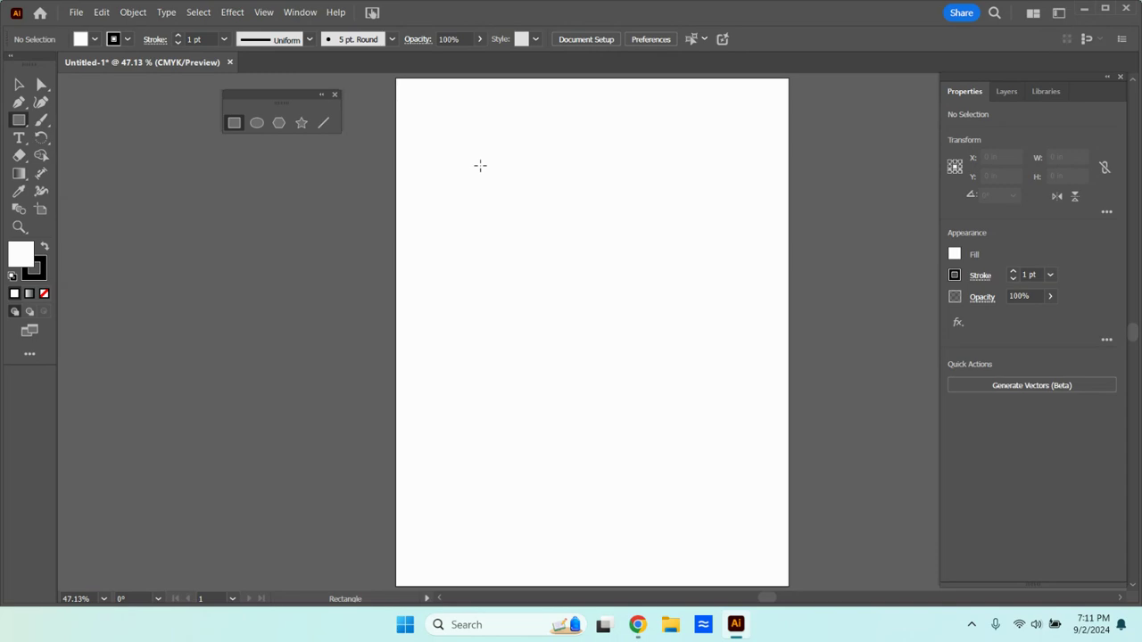
Step: Draw a proportionally constrained square about 4.58 in per side on the artboard's upper half, and deselect it
left_click_drag(480, 166, 691, 253)
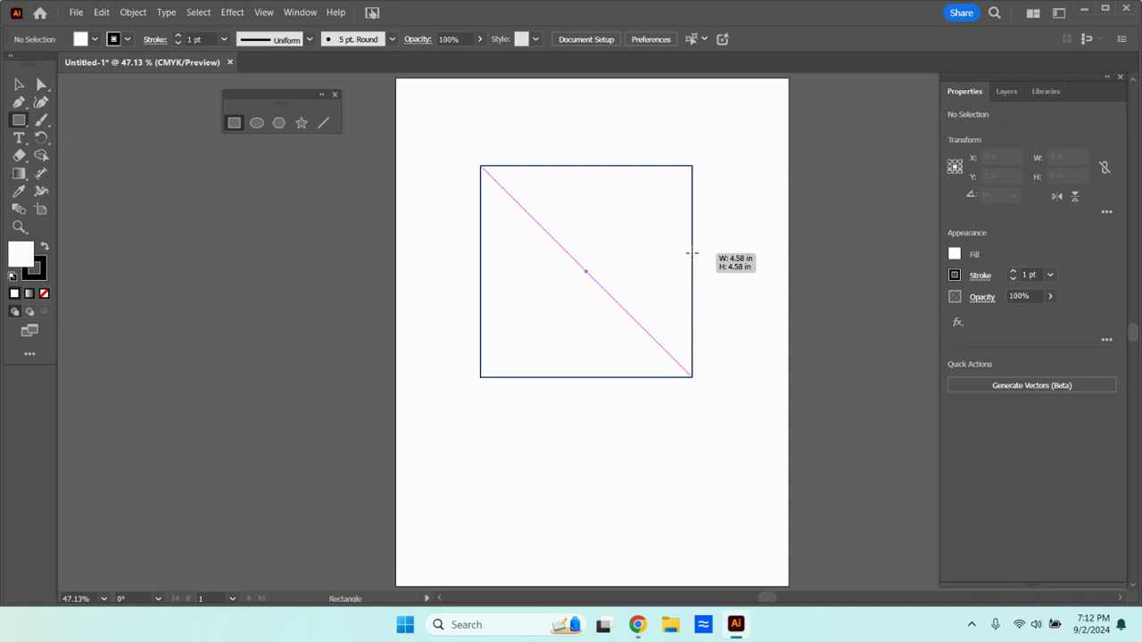
left_click_drag(691, 253, 693, 250)
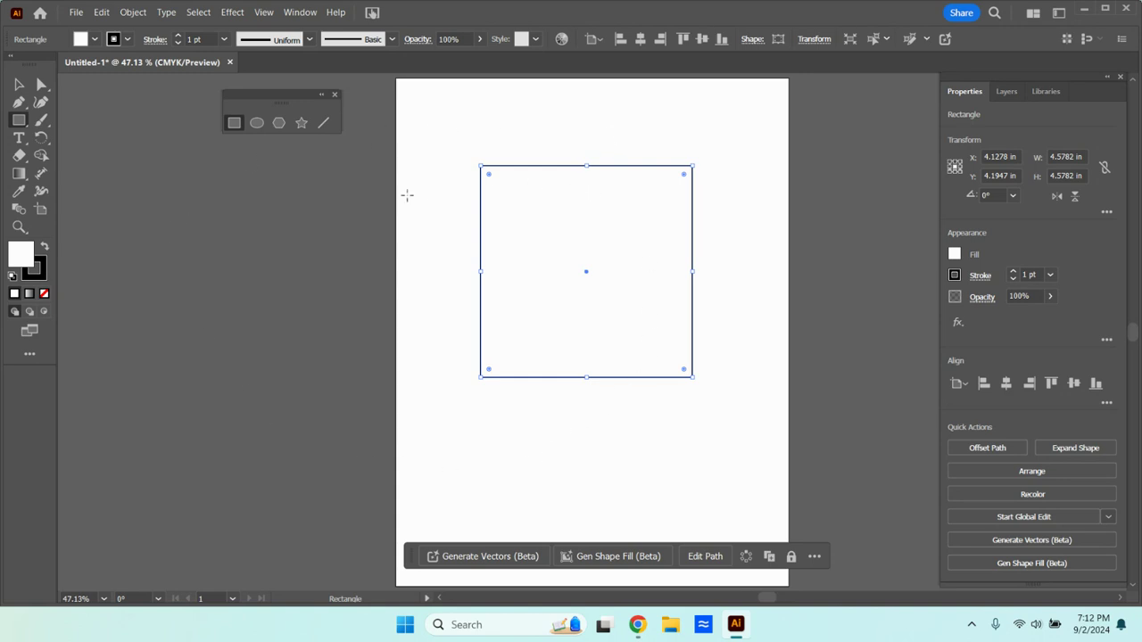
left_click(18, 85)
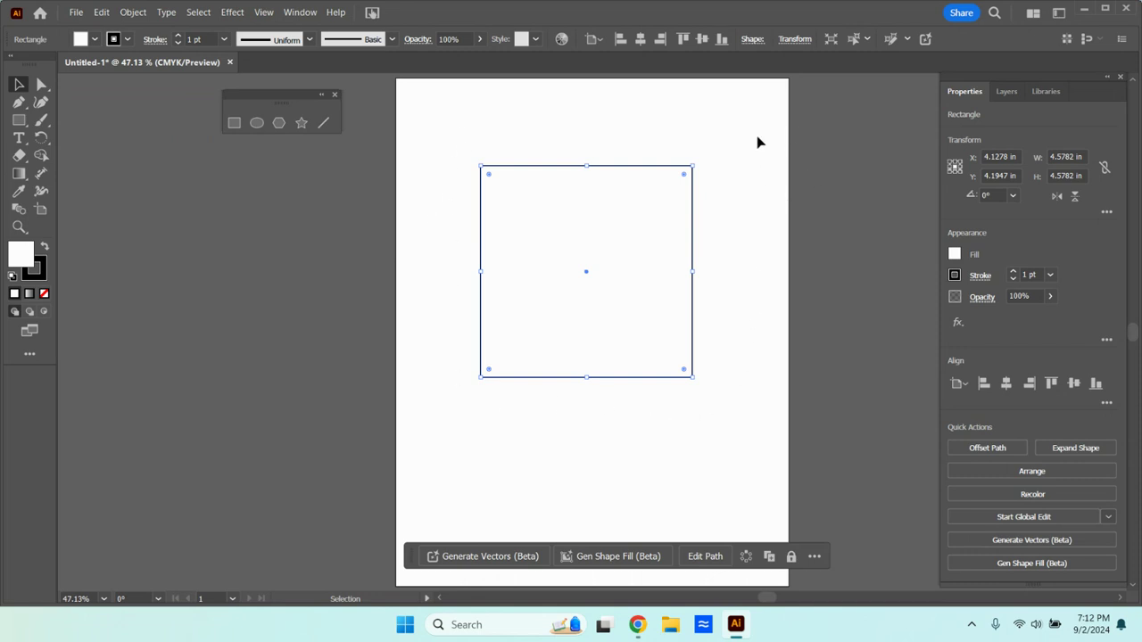
left_click(782, 384)
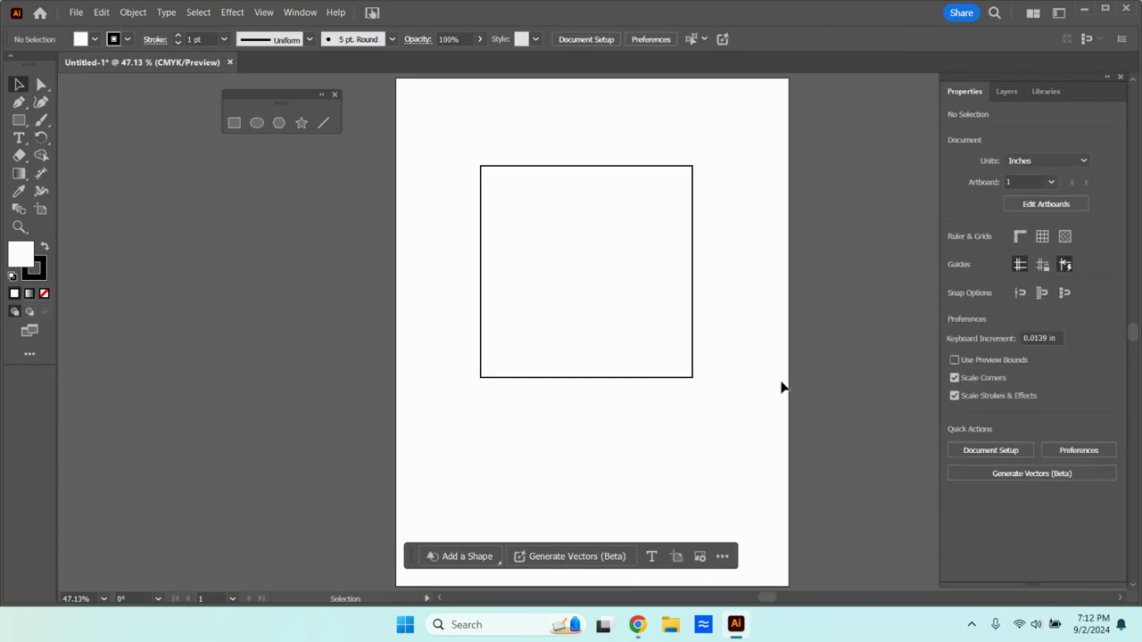
Step: Select the square and resize it from its top edge, left edge and upper-left corner to about 4.48 in per side
left_click(611, 275)
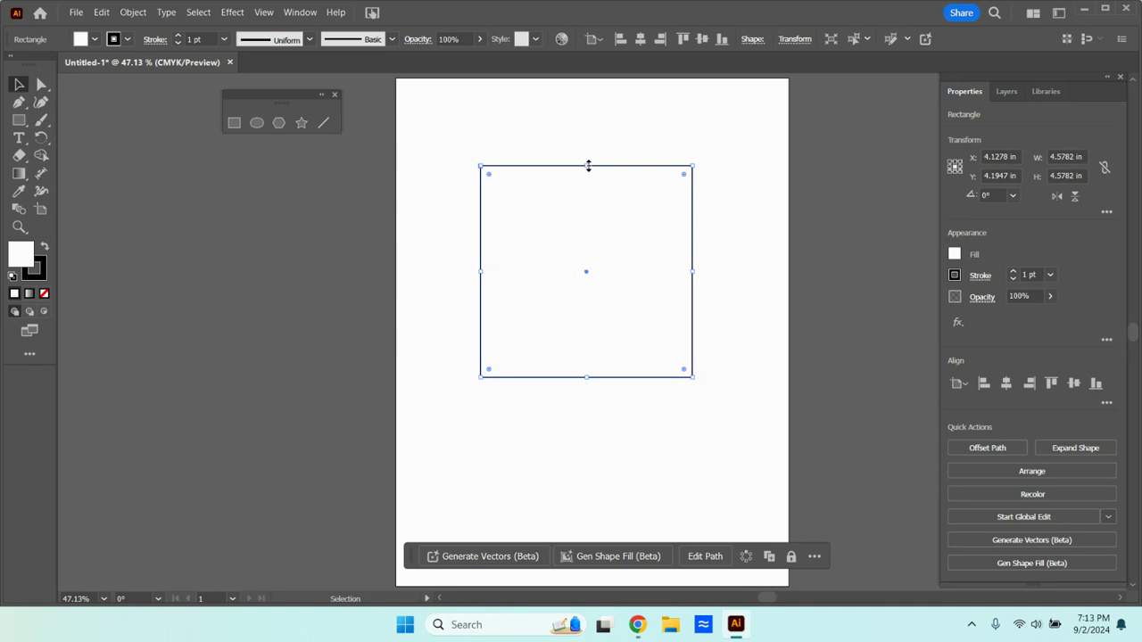
mouse_move(587, 166)
left_mouse_down()
mouse_move(583, 321)
mouse_move(571, 148)
mouse_move(573, 185)
mouse_move(574, 173)
left_mouse_up()
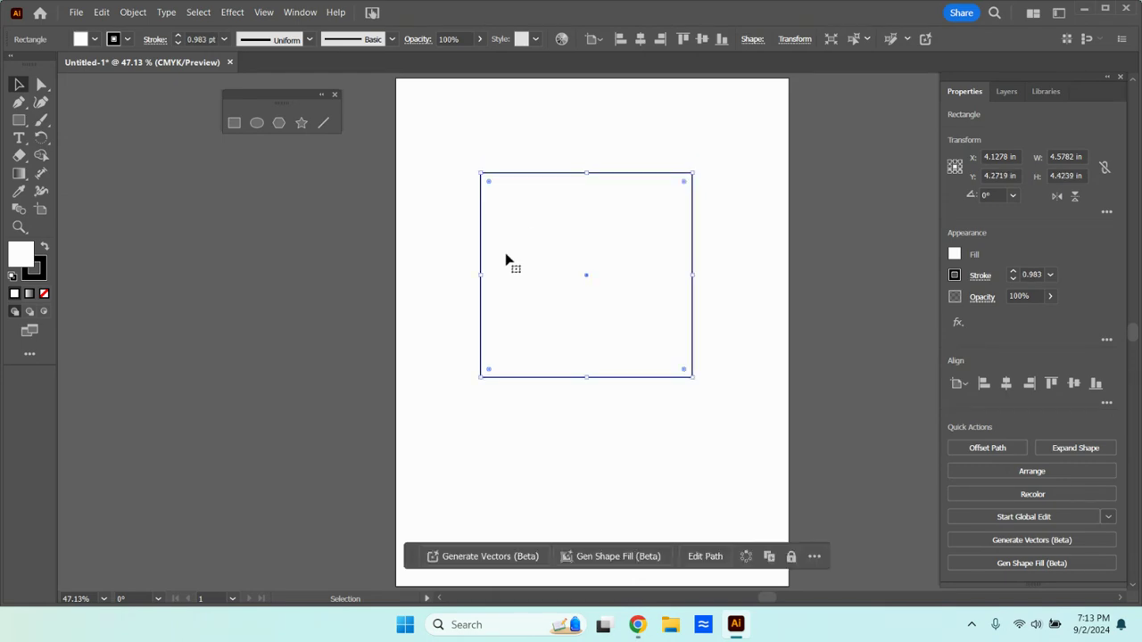
mouse_move(483, 275)
left_mouse_down()
mouse_move(591, 273)
mouse_move(472, 277)
mouse_move(594, 277)
mouse_move(466, 278)
mouse_move(597, 280)
mouse_move(489, 282)
left_mouse_up()
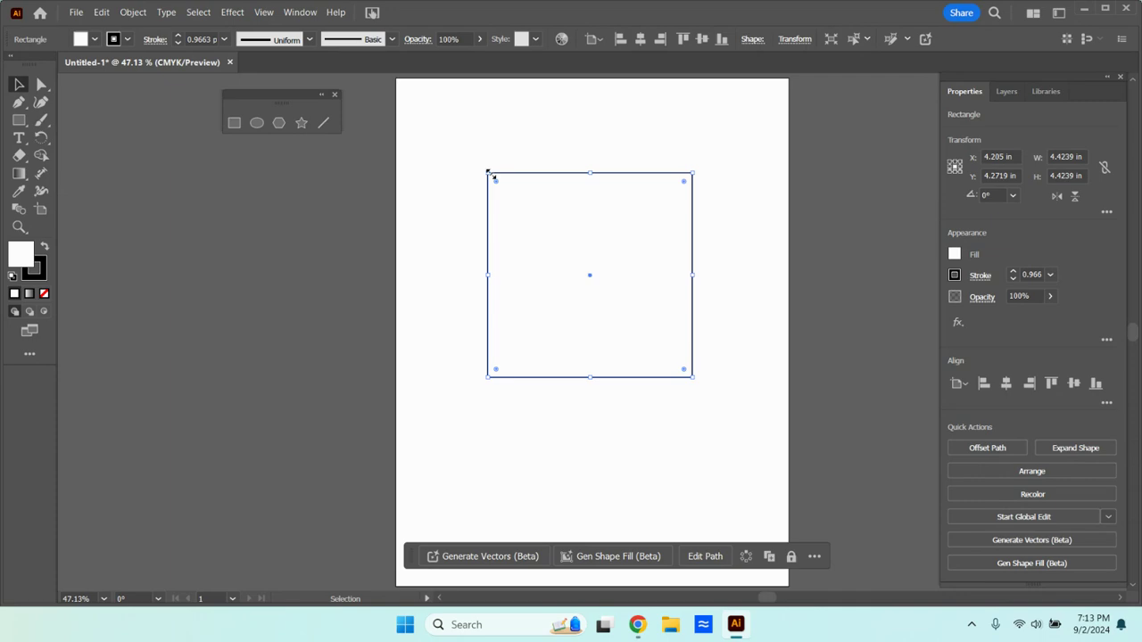
mouse_move(489, 173)
left_mouse_down()
mouse_move(491, 135)
mouse_move(593, 214)
mouse_move(548, 321)
mouse_move(541, 180)
mouse_move(461, 135)
mouse_move(512, 303)
mouse_move(606, 248)
mouse_move(479, 160)
mouse_move(599, 325)
mouse_move(485, 164)
left_mouse_up()
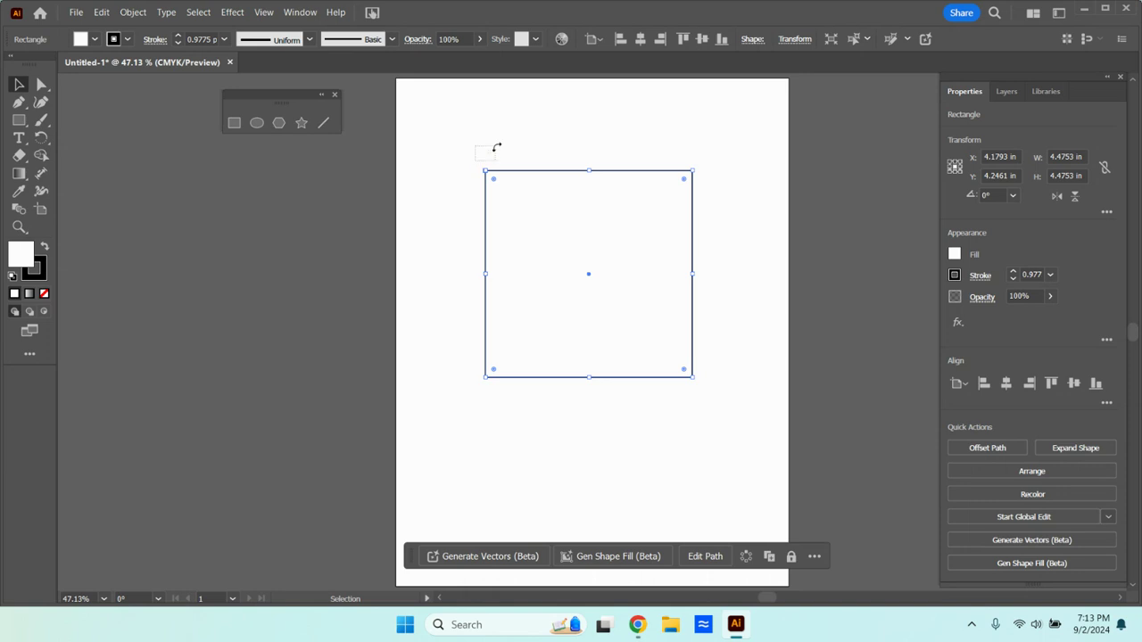
Step: Rotate the square freehand about its center, try constrained angle increments, and bring it back to 0°
left_click_drag(478, 163, 549, 140)
left_click(488, 175)
left_click_drag(482, 164, 623, 437)
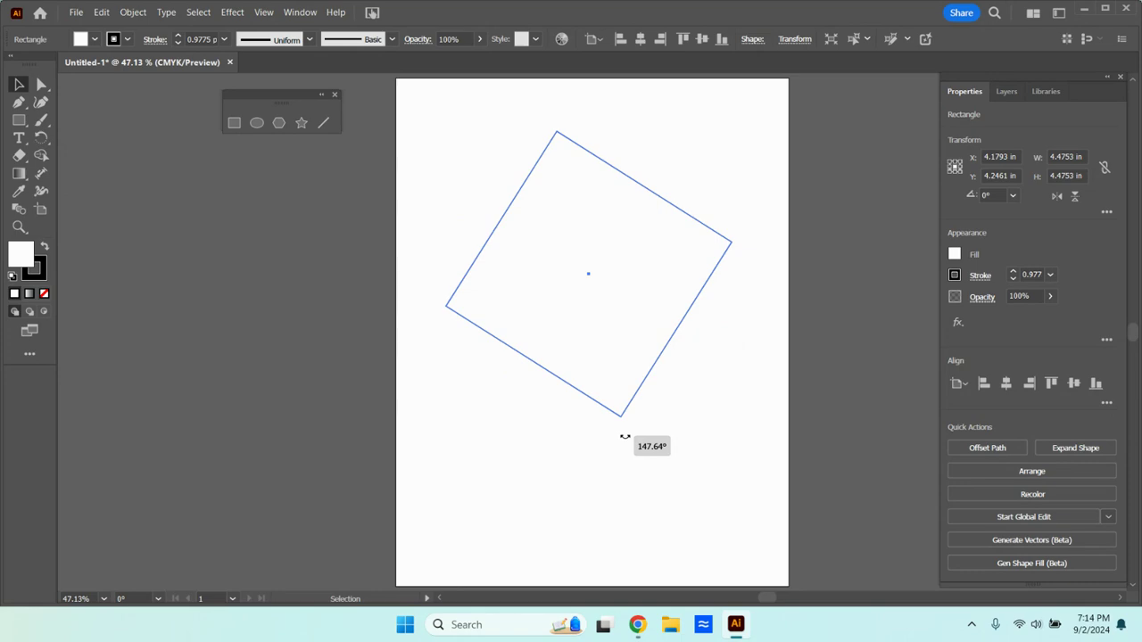
left_click_drag(625, 438, 650, 417)
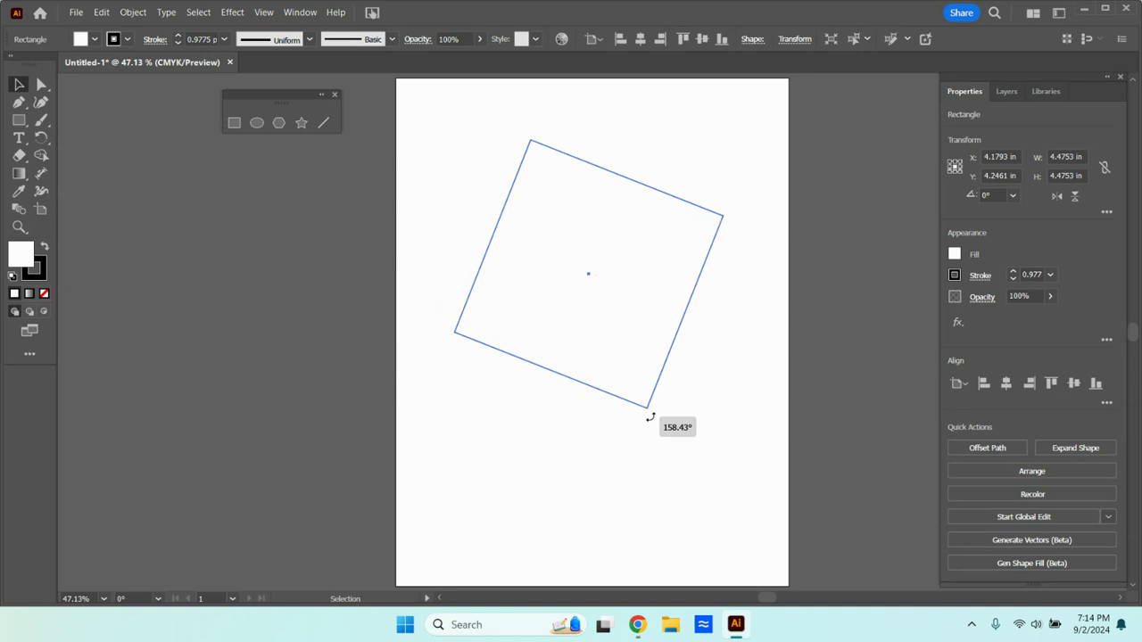
key("shift")
left_click_drag(650, 417, 478, 154)
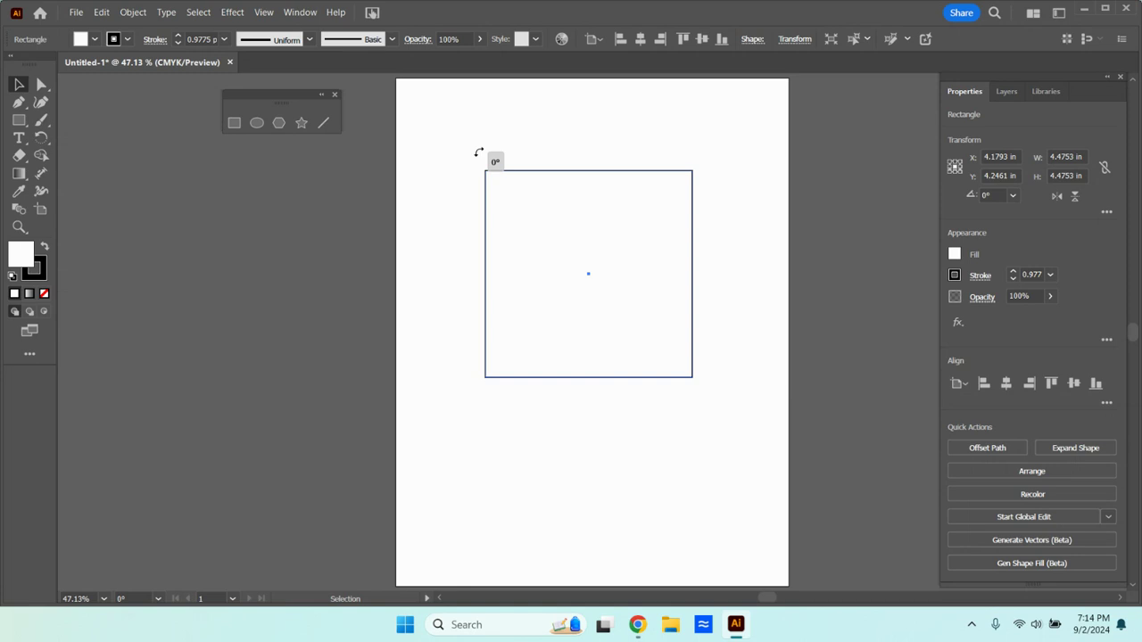
left_click_drag(478, 154, 478, 154)
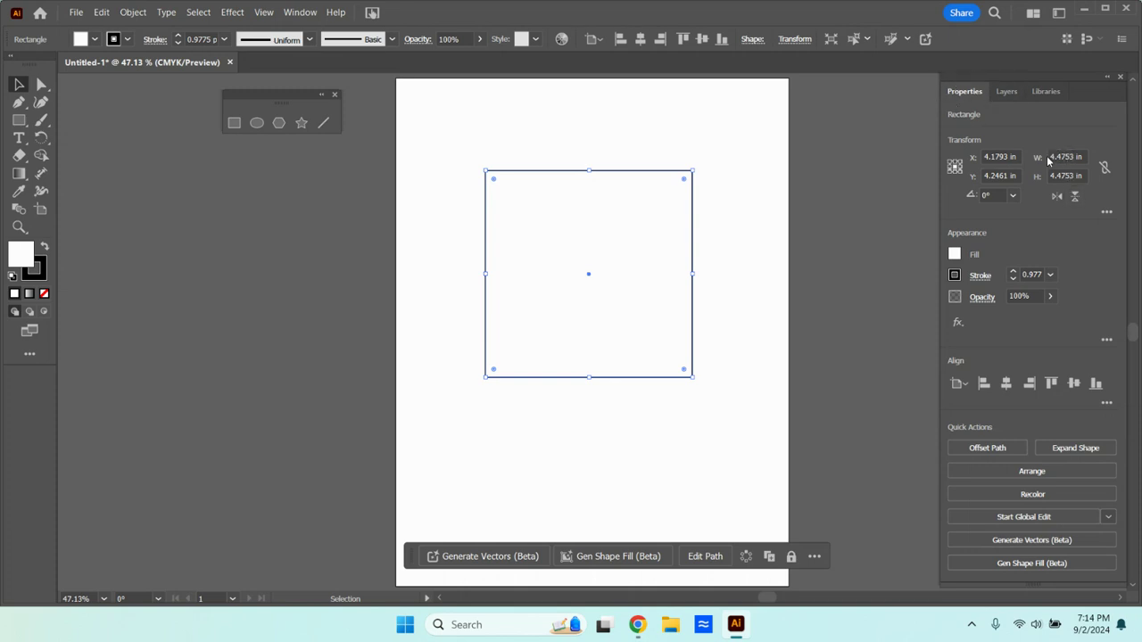
Step: Rotate the square with the preset angle of 60°, and undo the rotation
left_click(1012, 196)
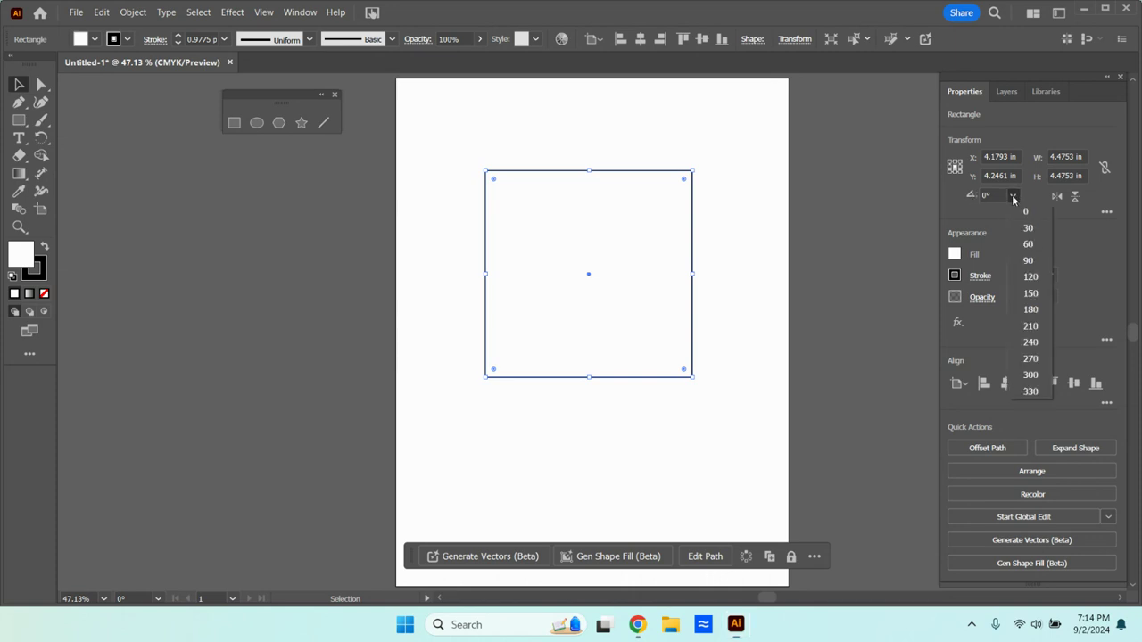
left_click(1016, 242)
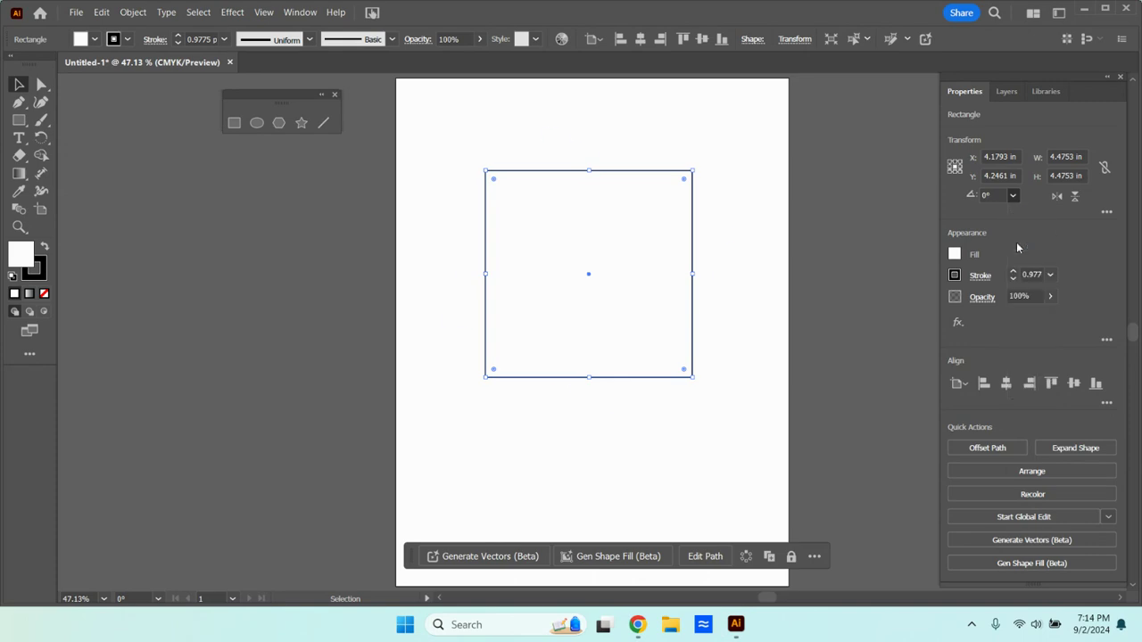
left_click(1013, 195)
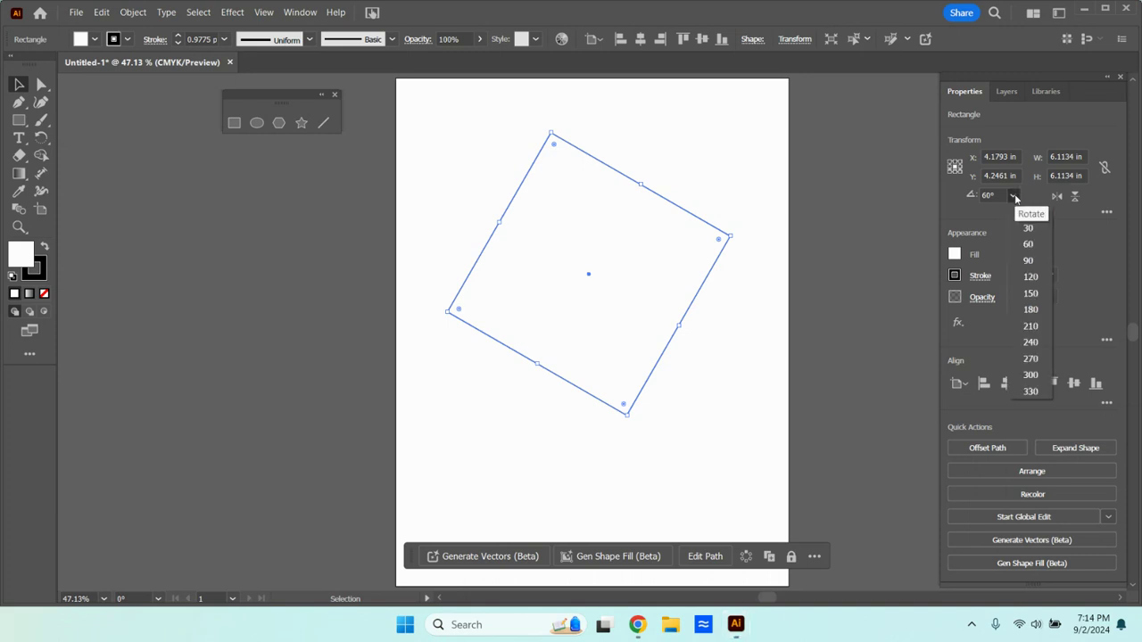
left_click(864, 225)
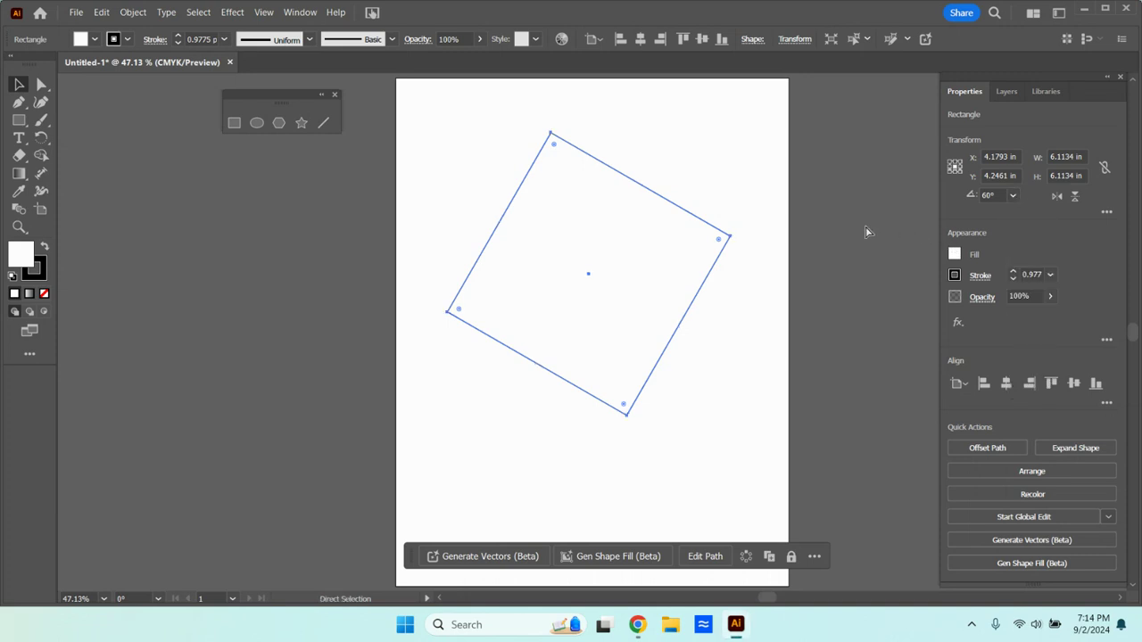
key("ctrl+z")
Step: Rotate the square by a custom angle of 25°, and undo the rotation
left_click(1013, 196)
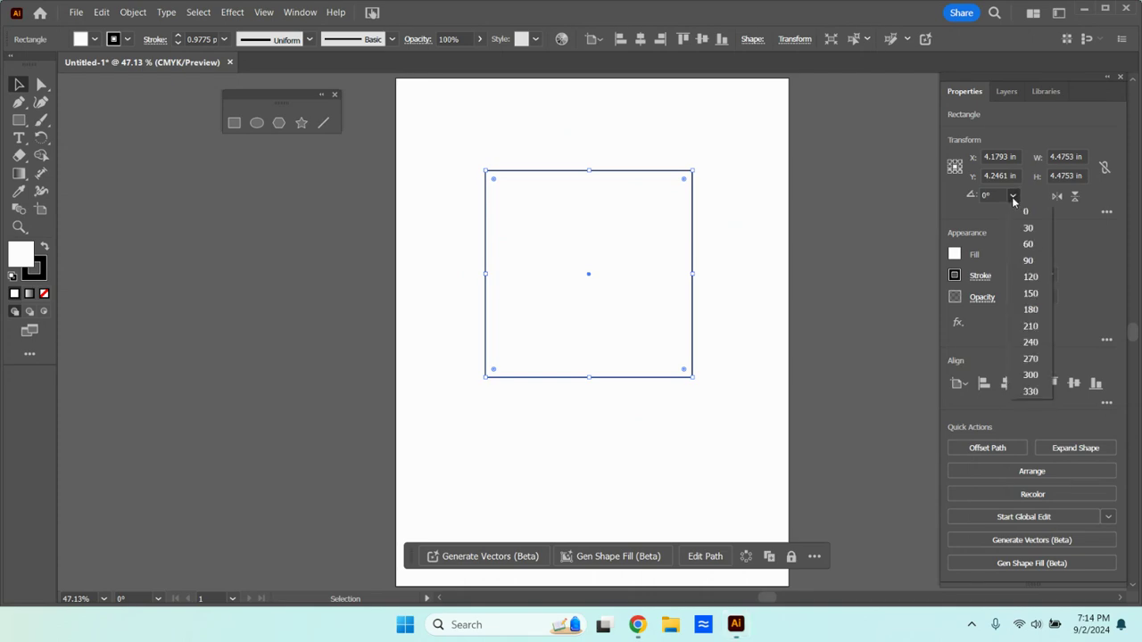
left_click(1010, 194)
left_click(990, 195)
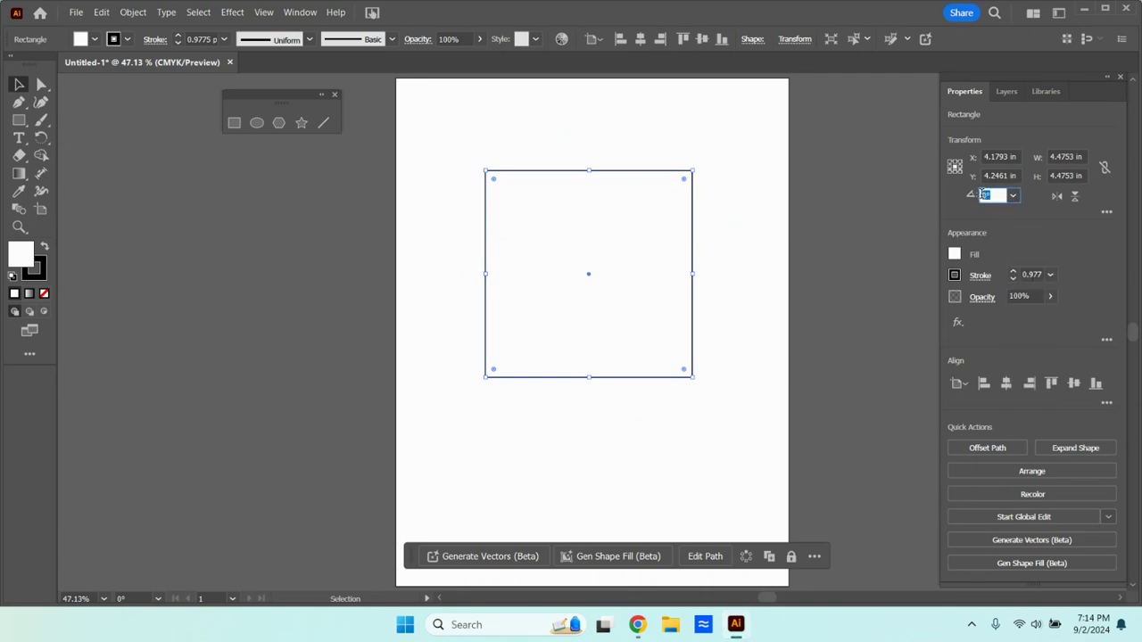
type("25")
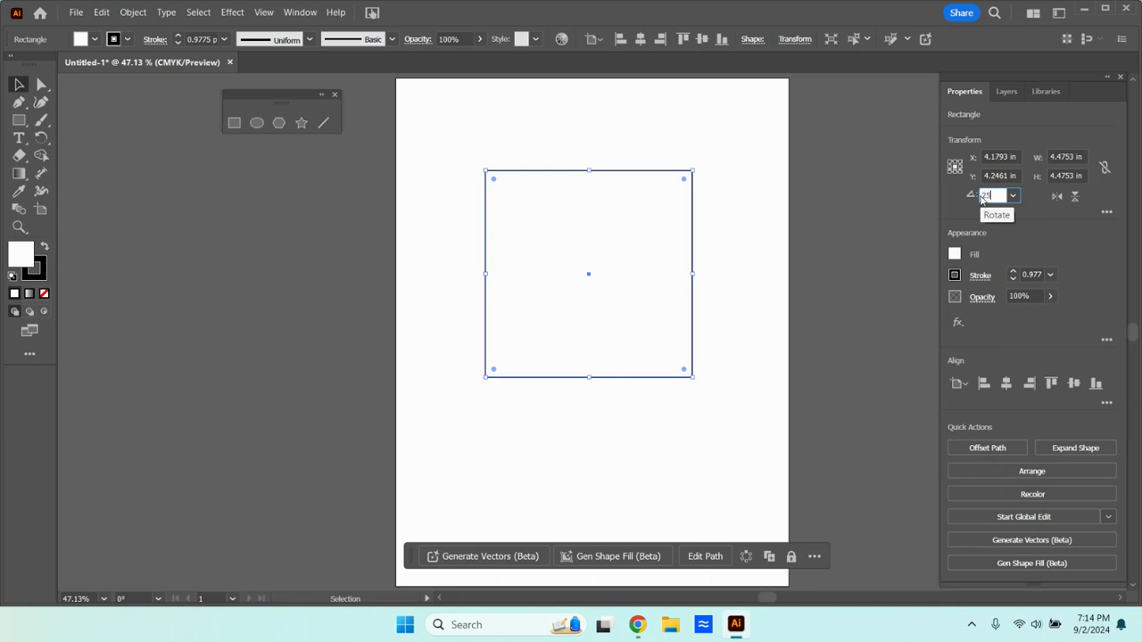
key("Return")
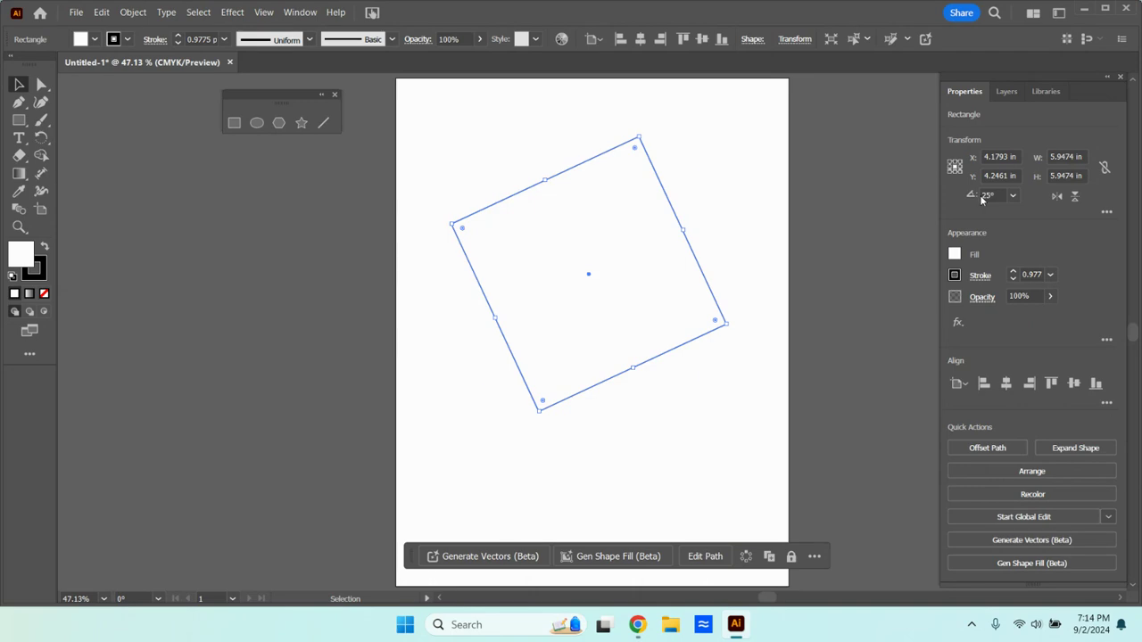
key("ctrl+z")
Step: Rotate the square by a negative angle of -30°, and undo the rotation
left_click(1012, 197)
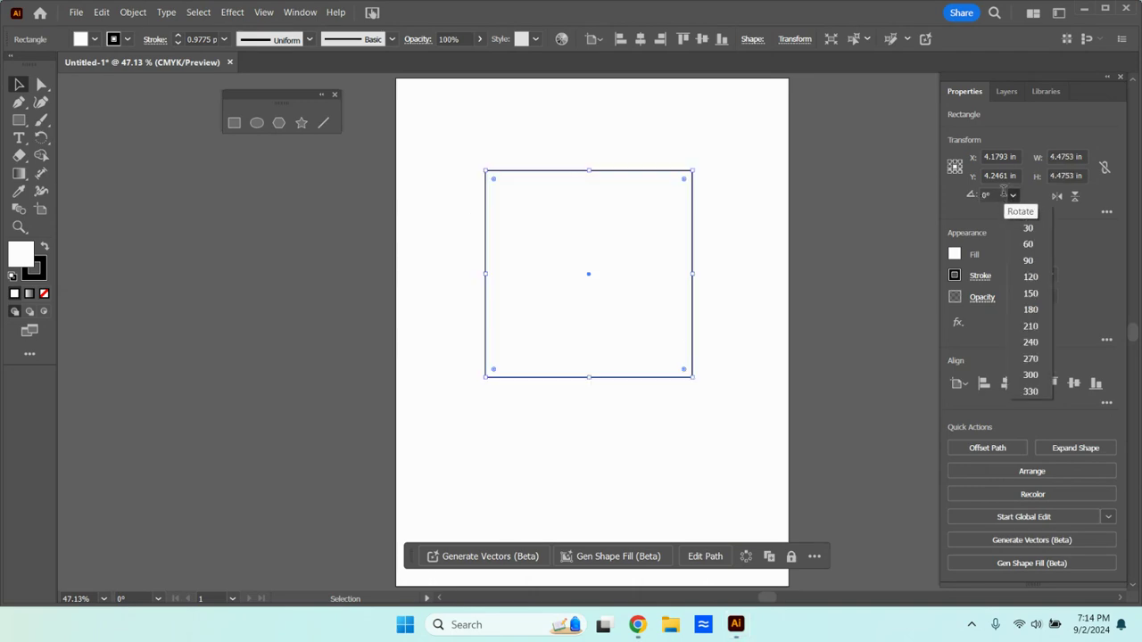
left_click(976, 208)
left_click(980, 197)
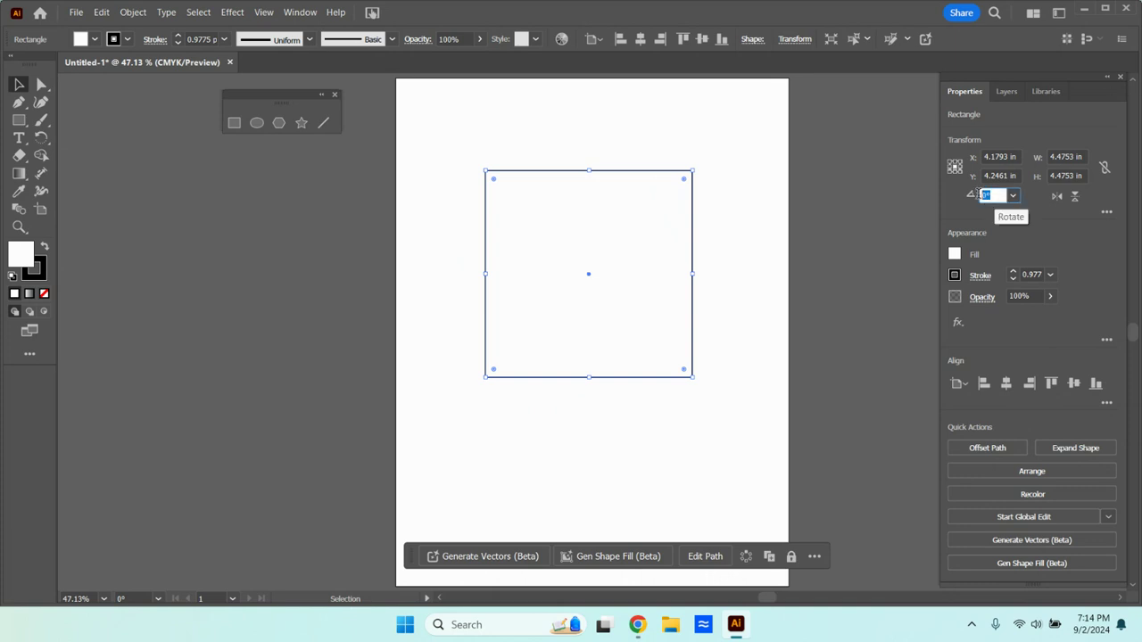
type("-")
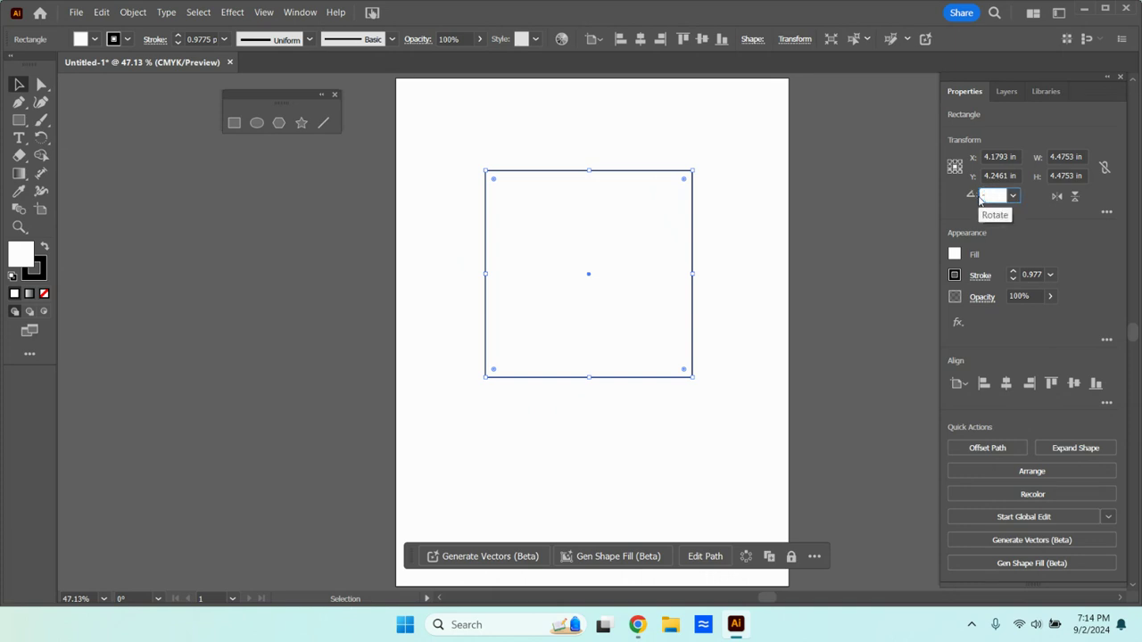
type("30")
key("Return")
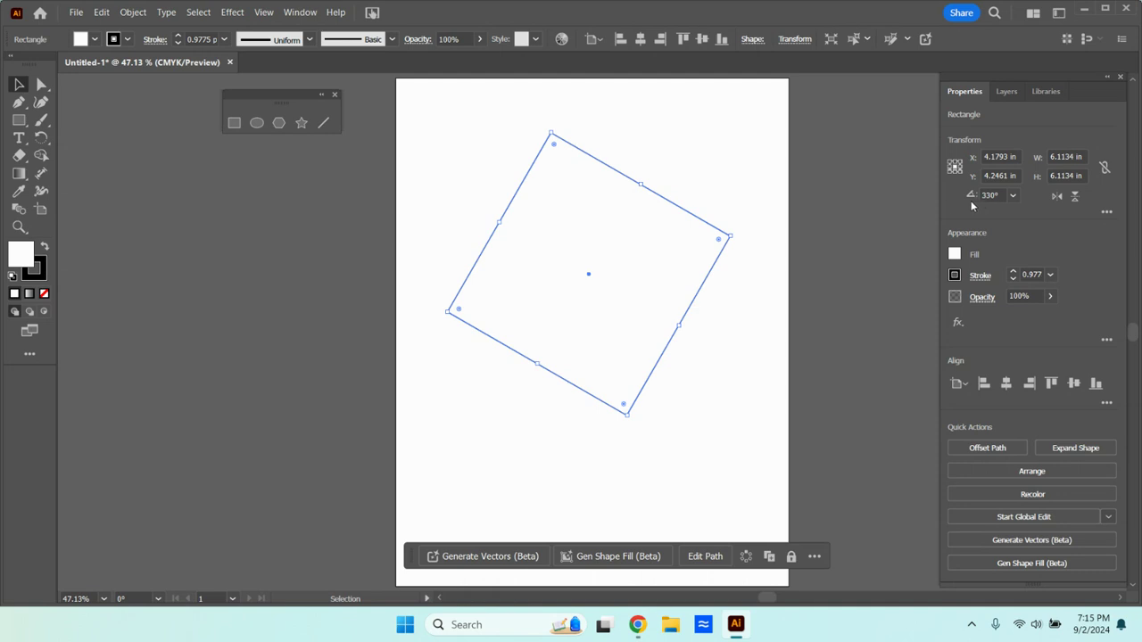
key("ctrl+z")
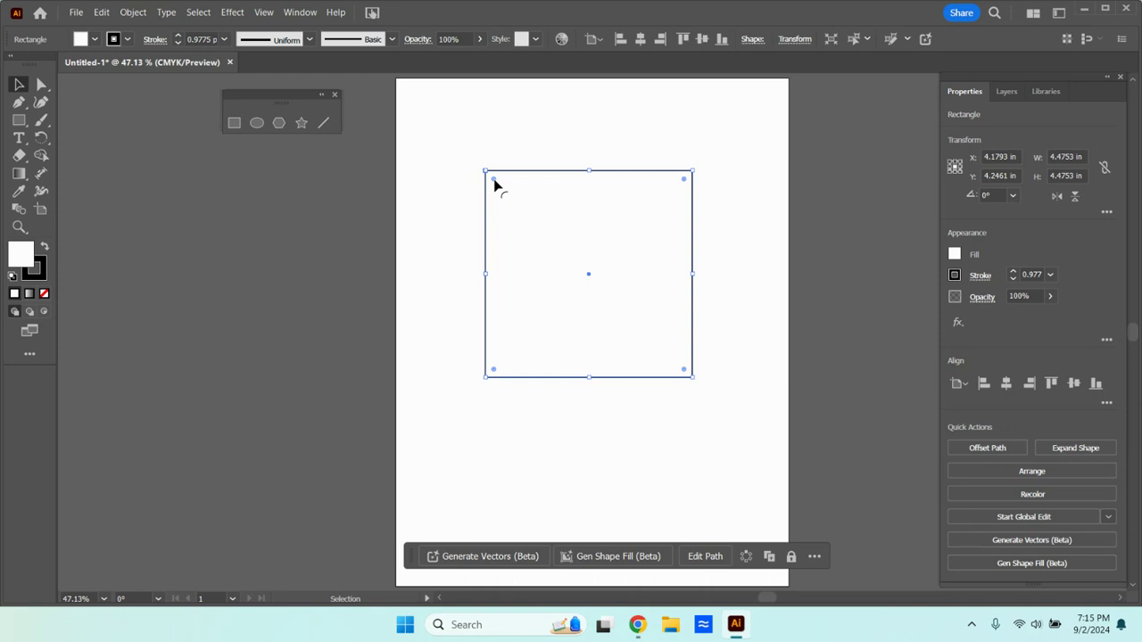
Step: Round all four corners of the square together until it forms a circle, and restore the sharp corners
left_click_drag(496, 184, 528, 218)
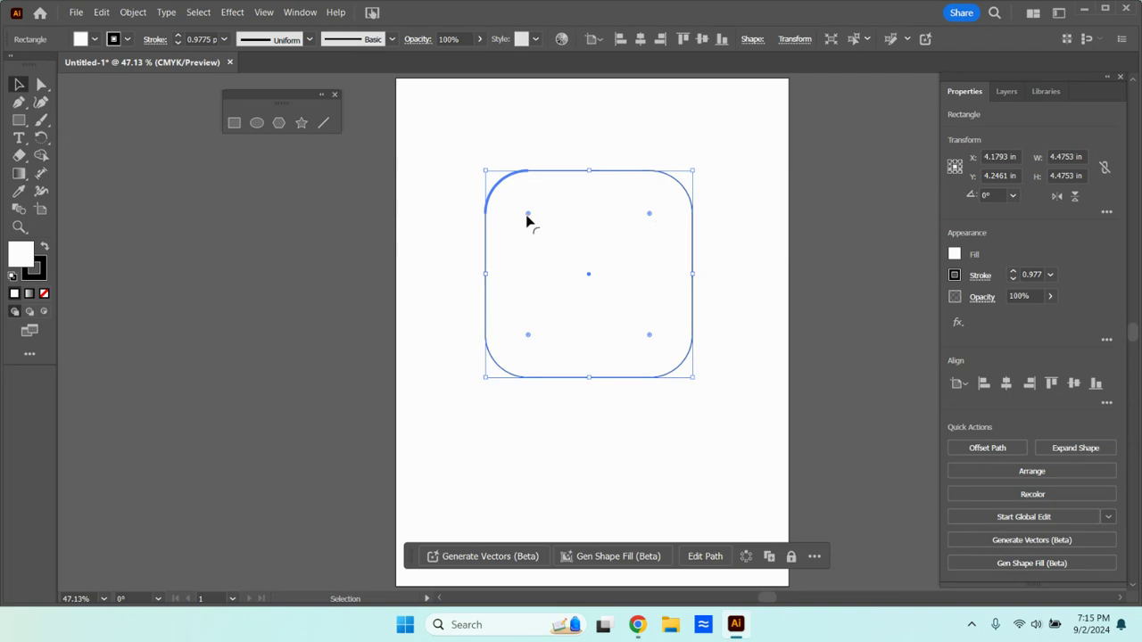
left_click_drag(527, 218, 589, 282)
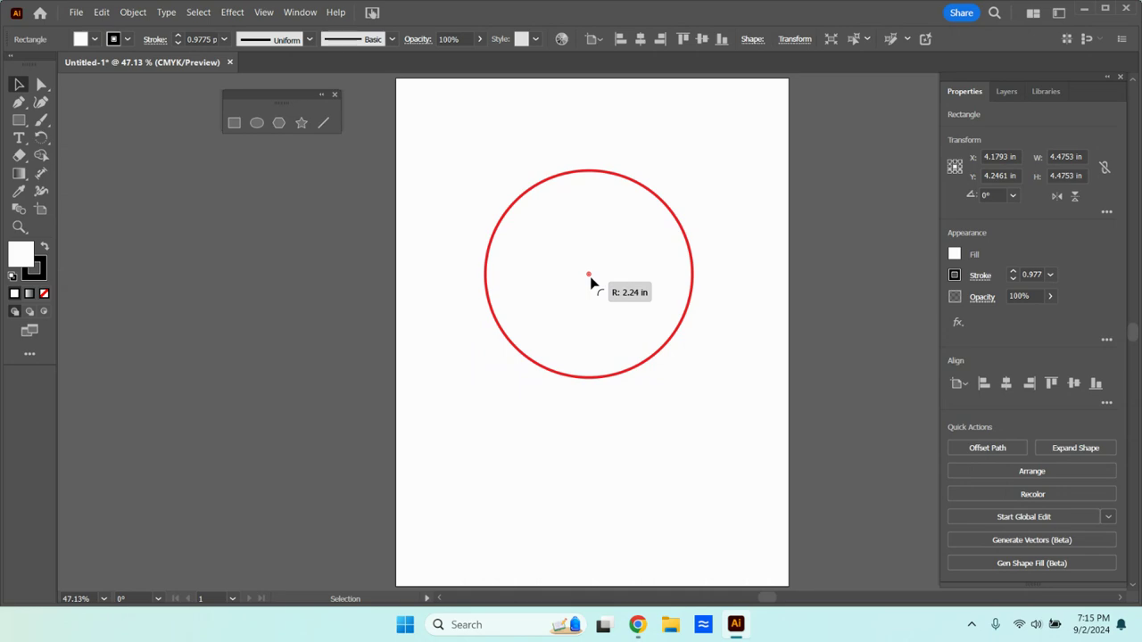
left_click_drag(590, 282, 423, 138)
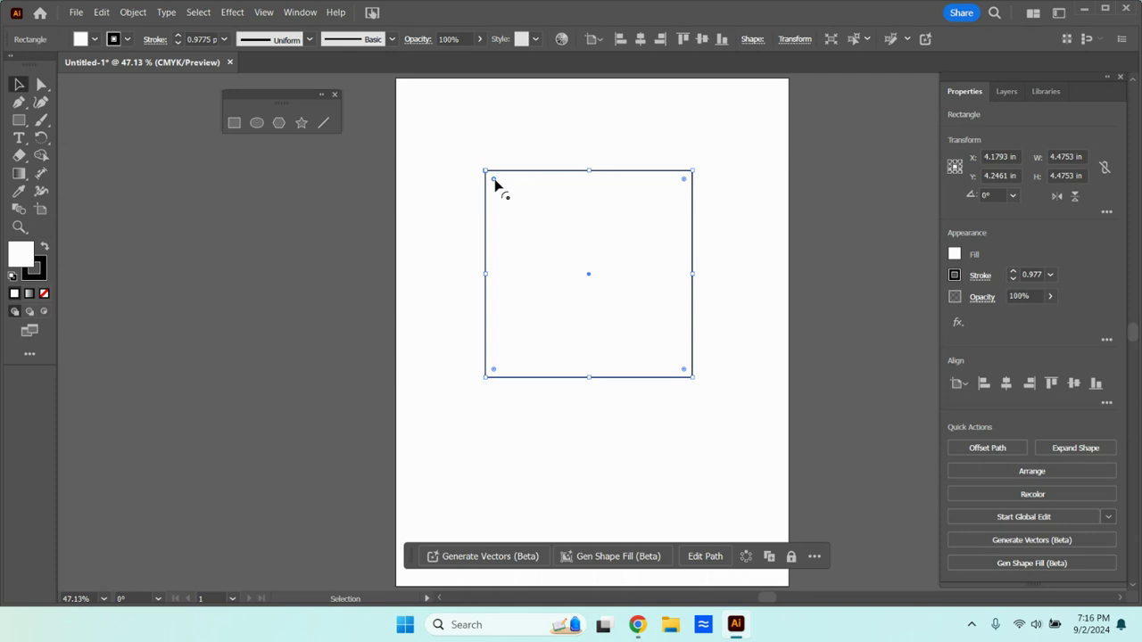
Step: Try fully rounding the square's upper-left corner alone and together with the lower-right corner, undoing each attempt
left_click_drag(495, 182, 583, 289)
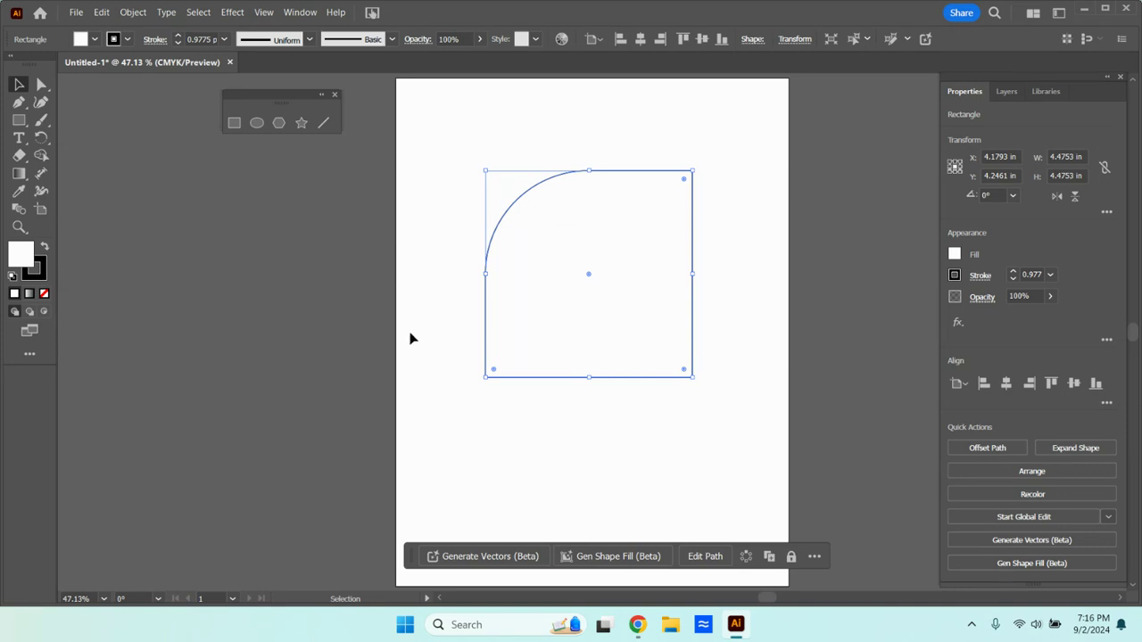
key("ctrl+z")
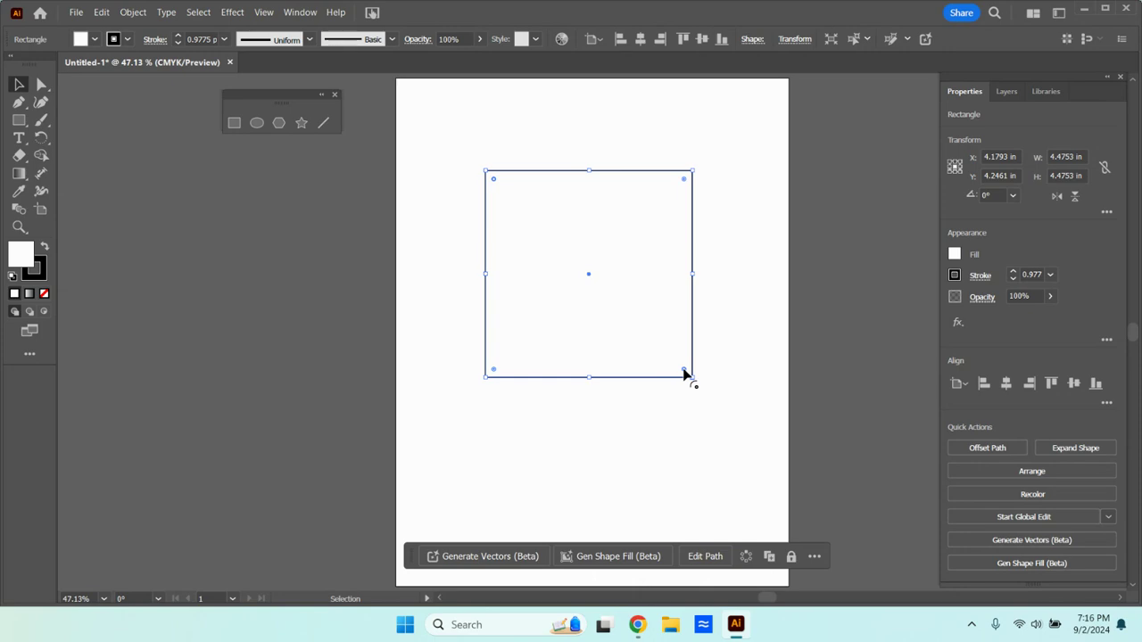
left_click_drag(684, 374, 597, 275)
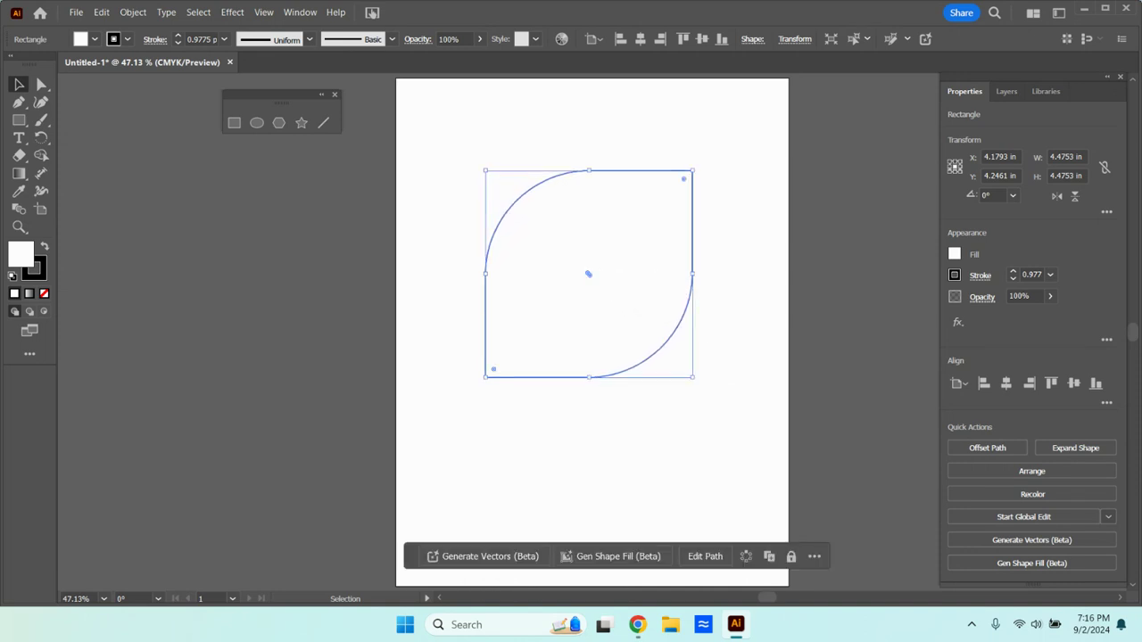
key("ctrl+z")
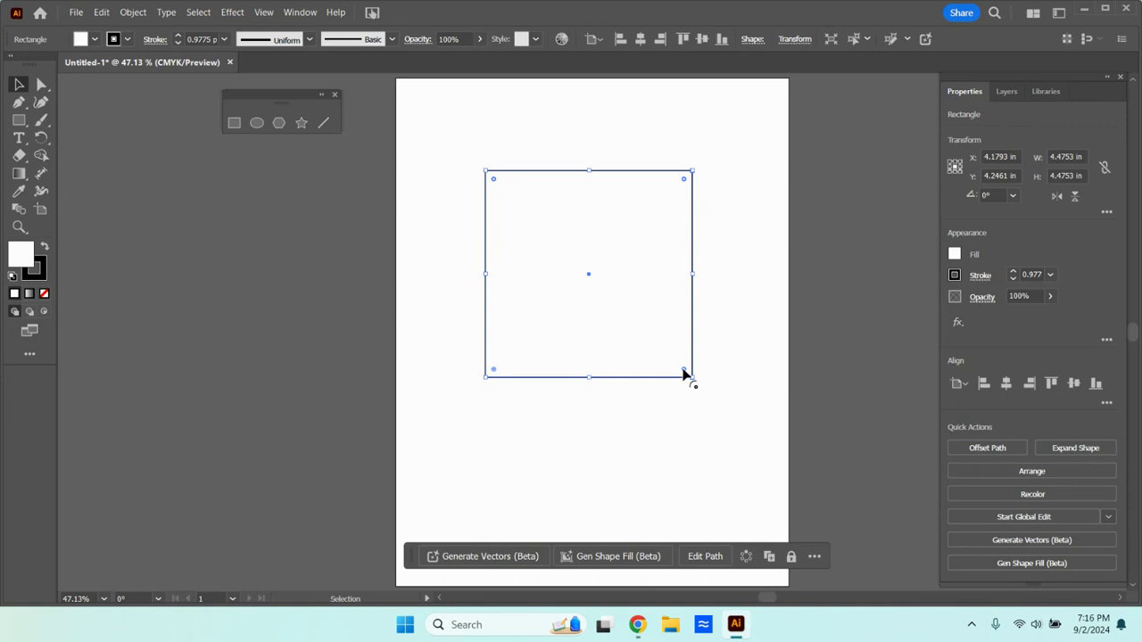
Step: Turn the square into an upright teardrop by fully rounding all corners except the lower-left and rotating it, and delete the shape
left_click_drag(685, 375, 565, 258)
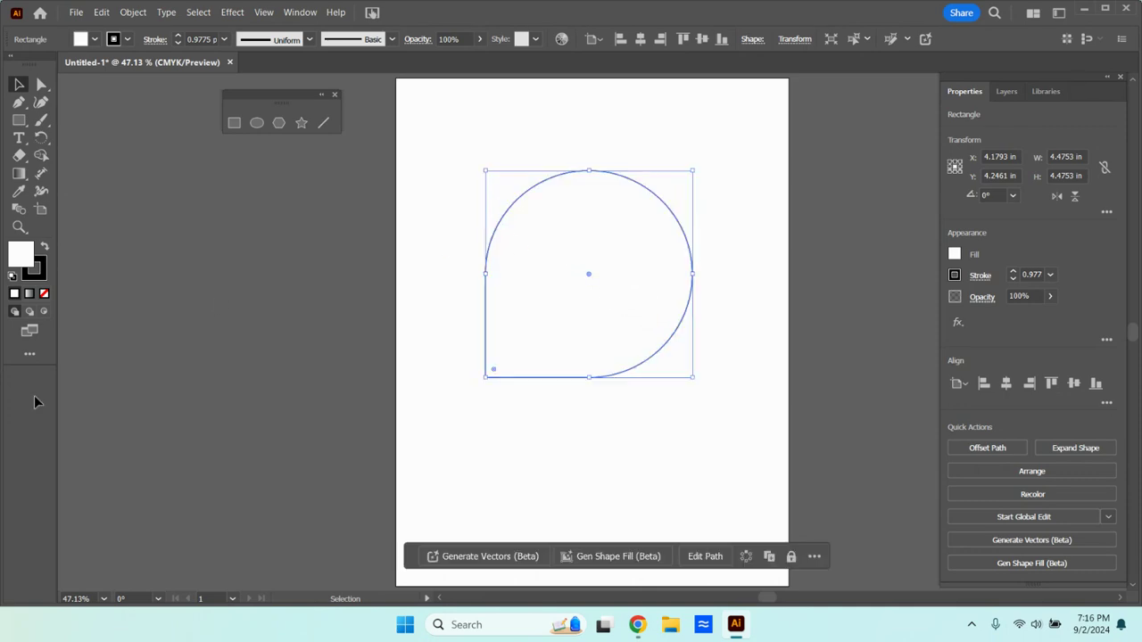
left_click_drag(695, 167, 590, 449)
left_click(373, 169)
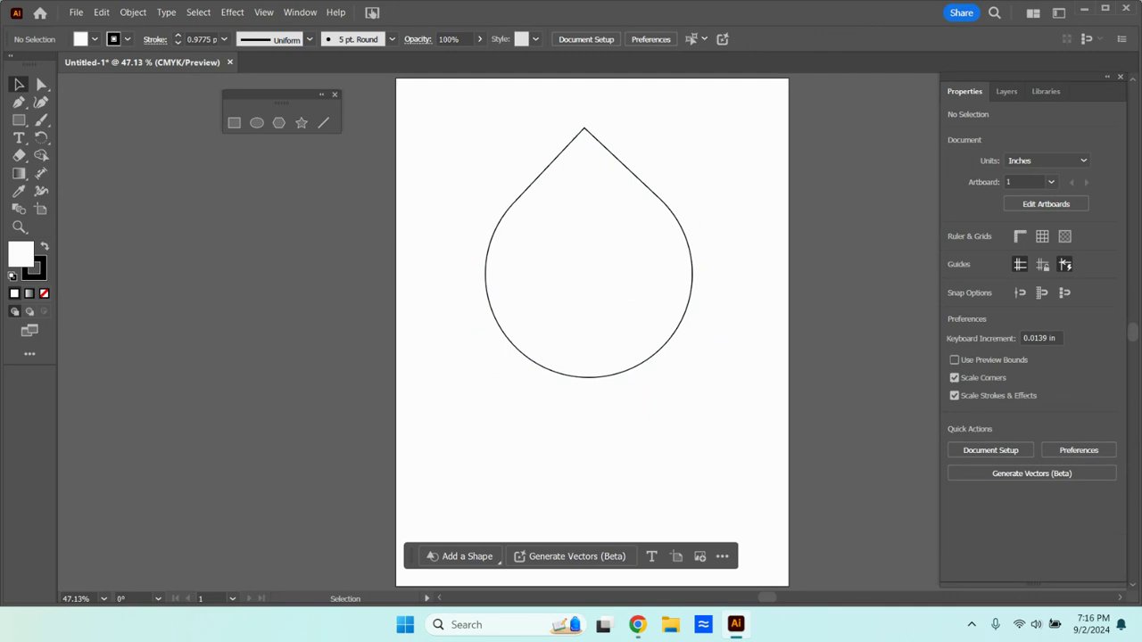
left_click_drag(473, 133, 681, 210)
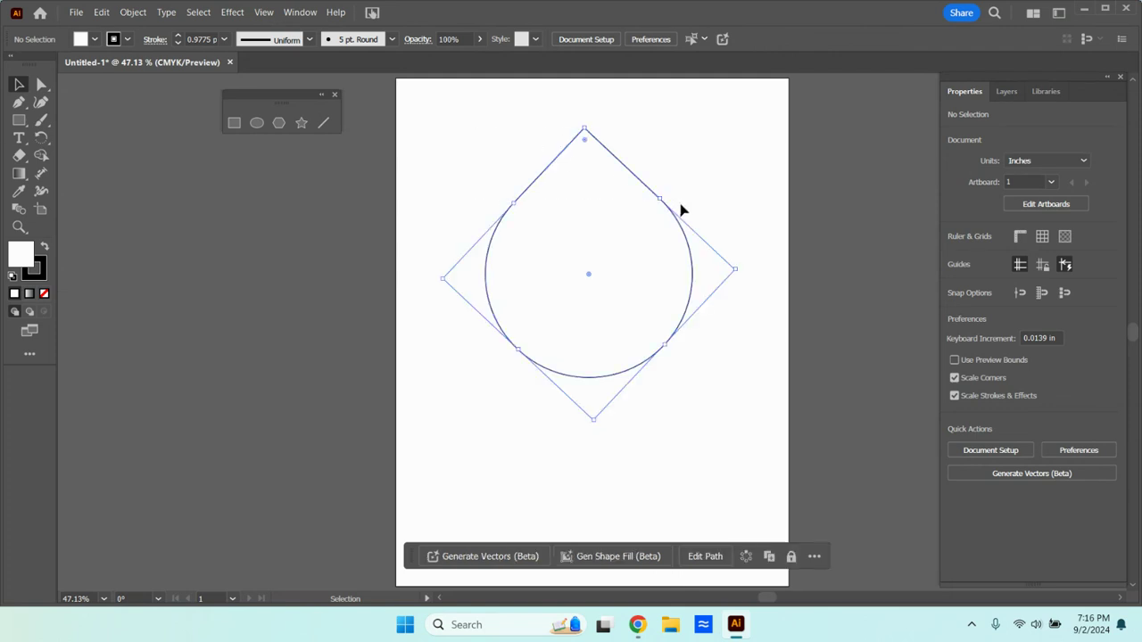
key("Delete")
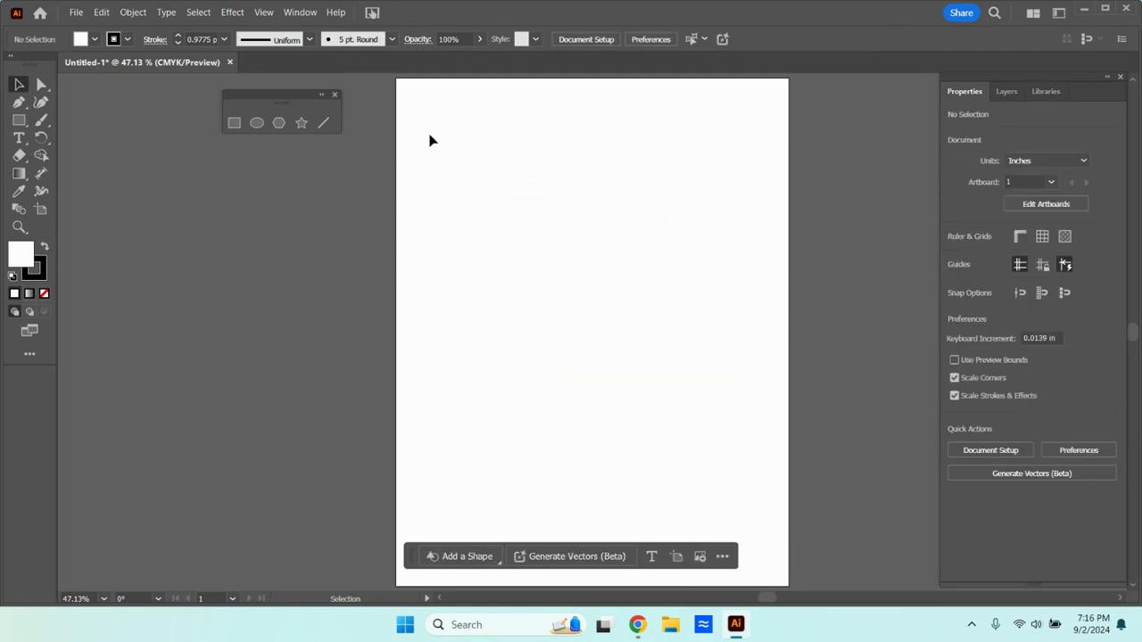
Step: Draw a tall ellipse about 2.95 × 5.18 in and a wide one about 5.22 × 2.13 in, deleting each
left_click(256, 122)
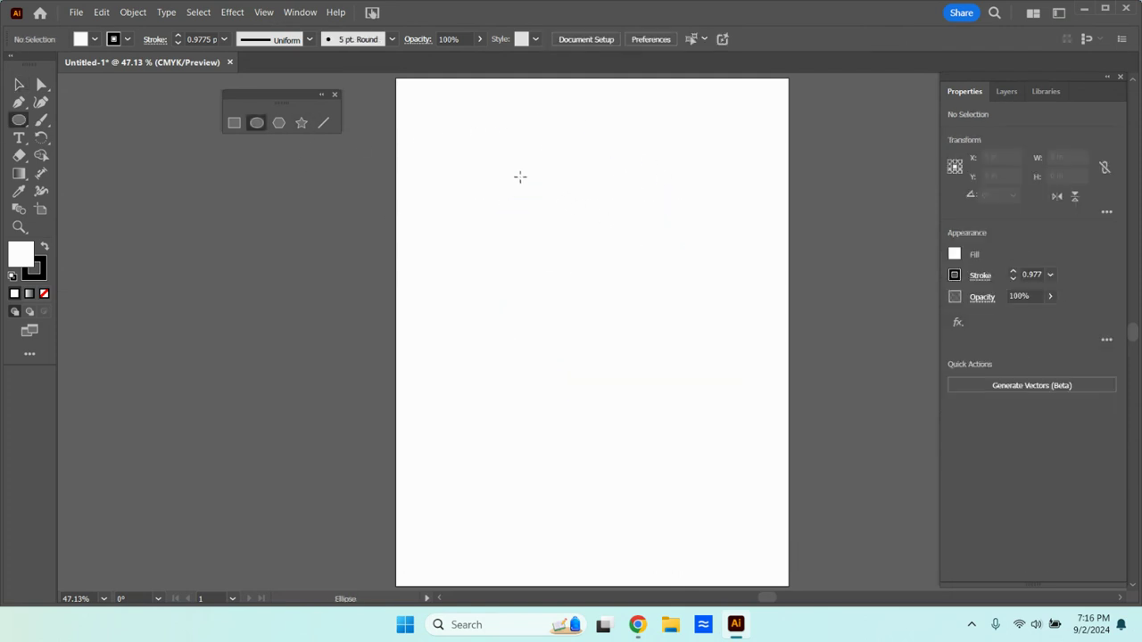
left_click_drag(521, 176, 658, 416)
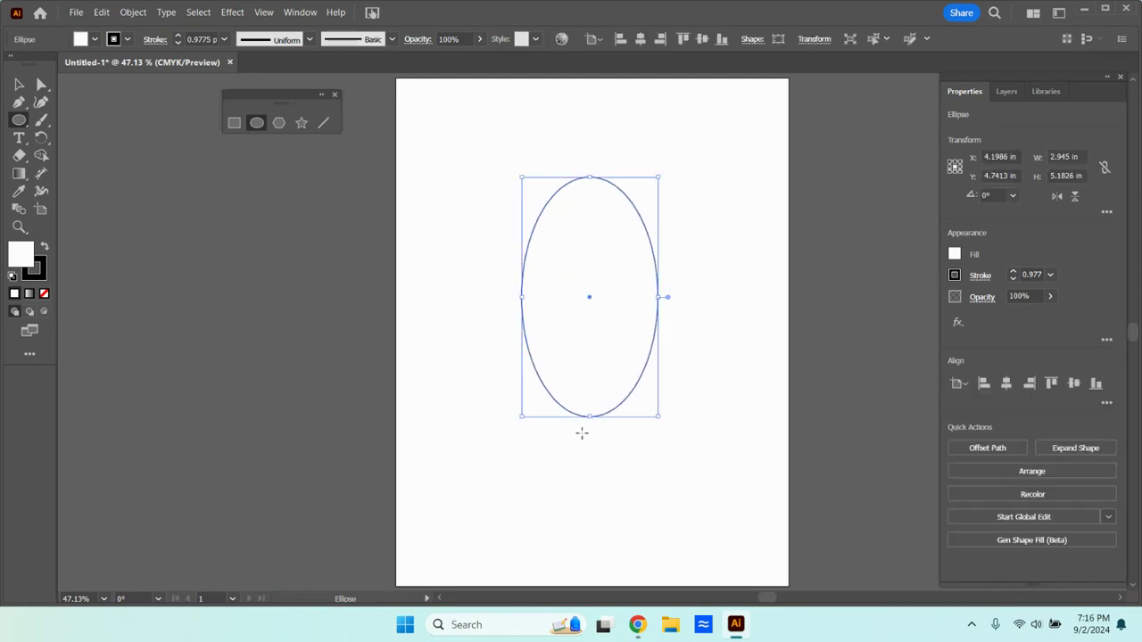
key("Delete")
mouse_move(478, 263)
left_mouse_down()
mouse_move(591, 334)
mouse_move(721, 362)
left_mouse_up()
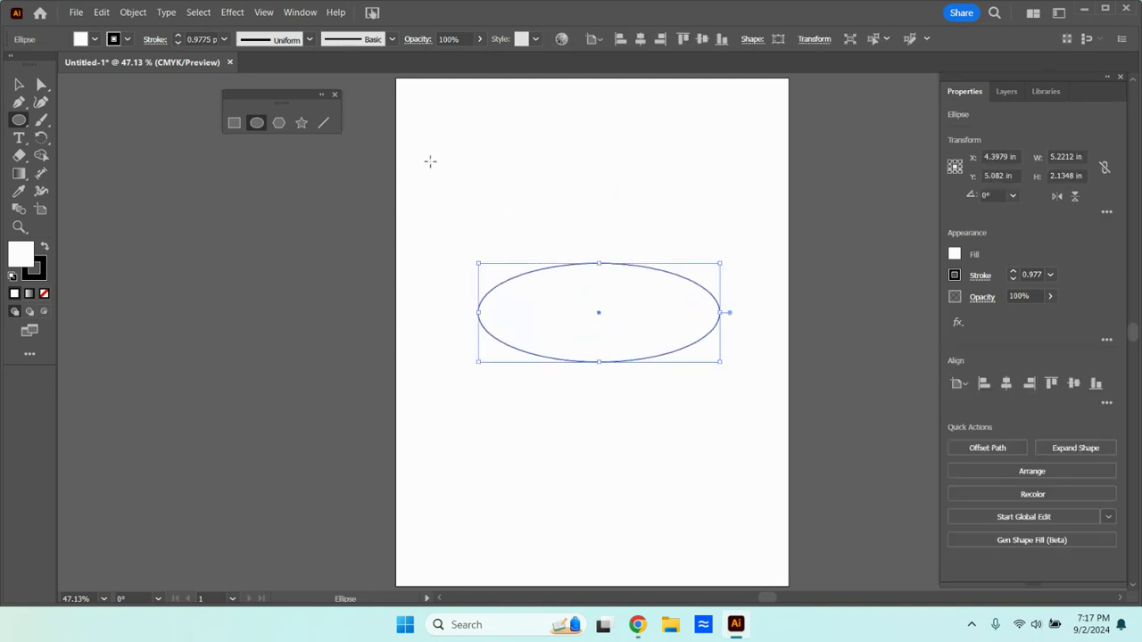
key("Delete")
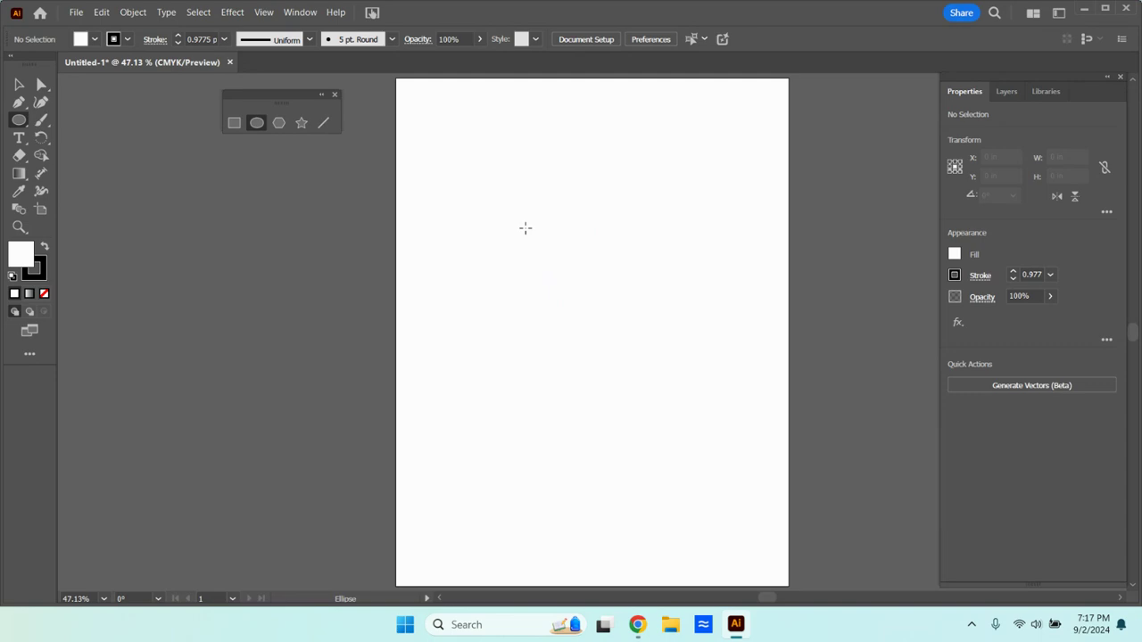
Step: Cancel the exact-size ellipse option, and draw a perfect circle freehand about 4.09 in across
left_click(596, 269)
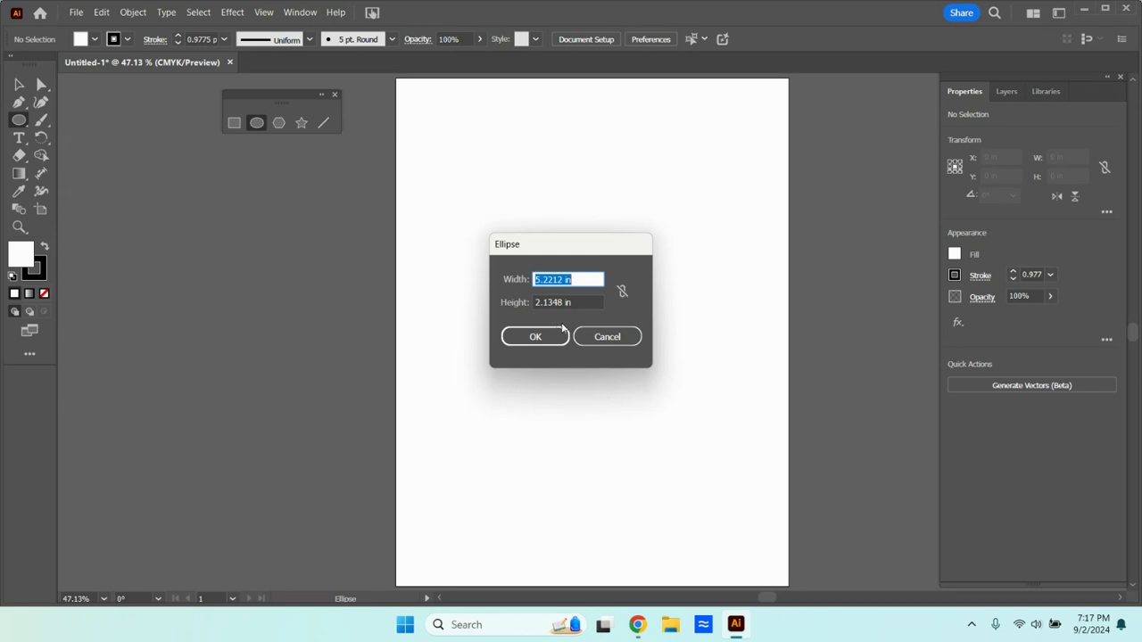
left_click(607, 336)
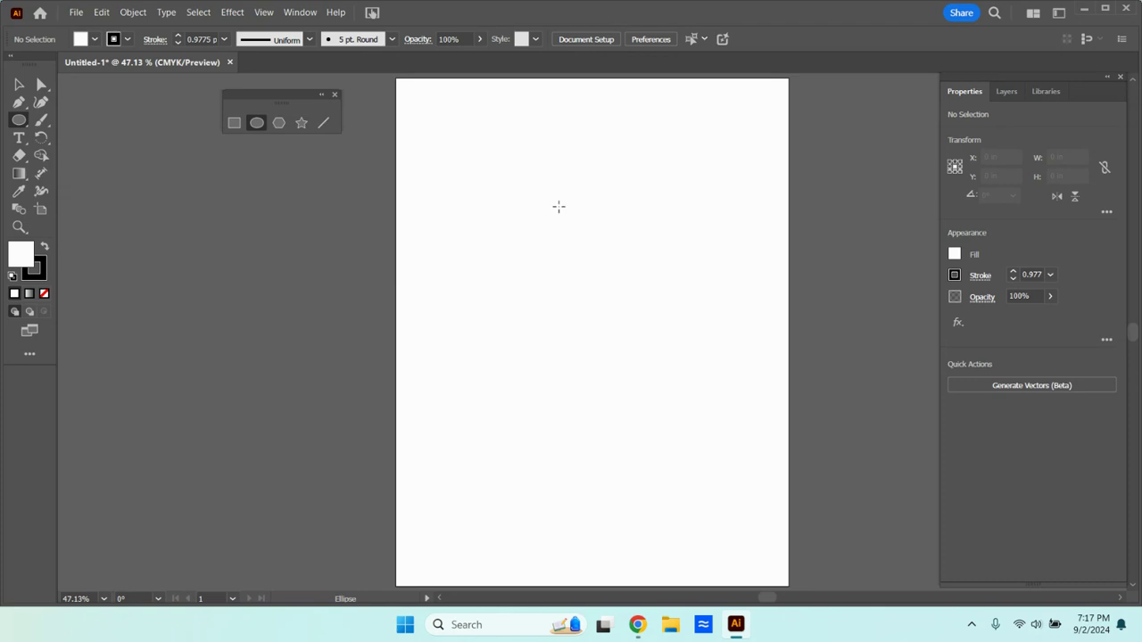
left_click_drag(519, 206, 674, 381)
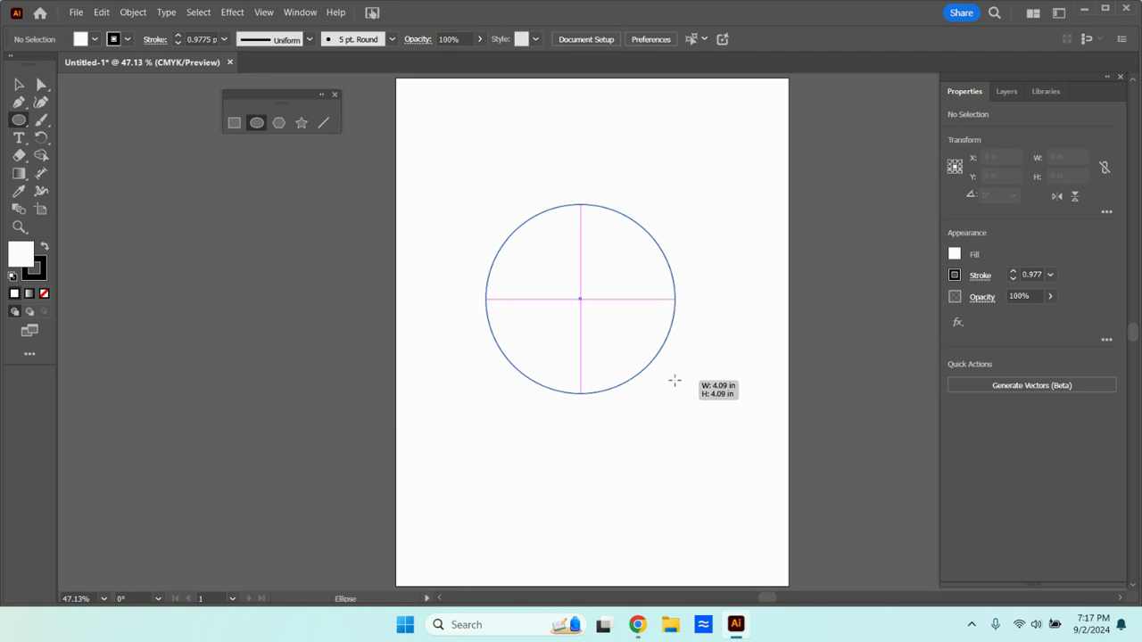
left_click_drag(674, 380, 674, 381)
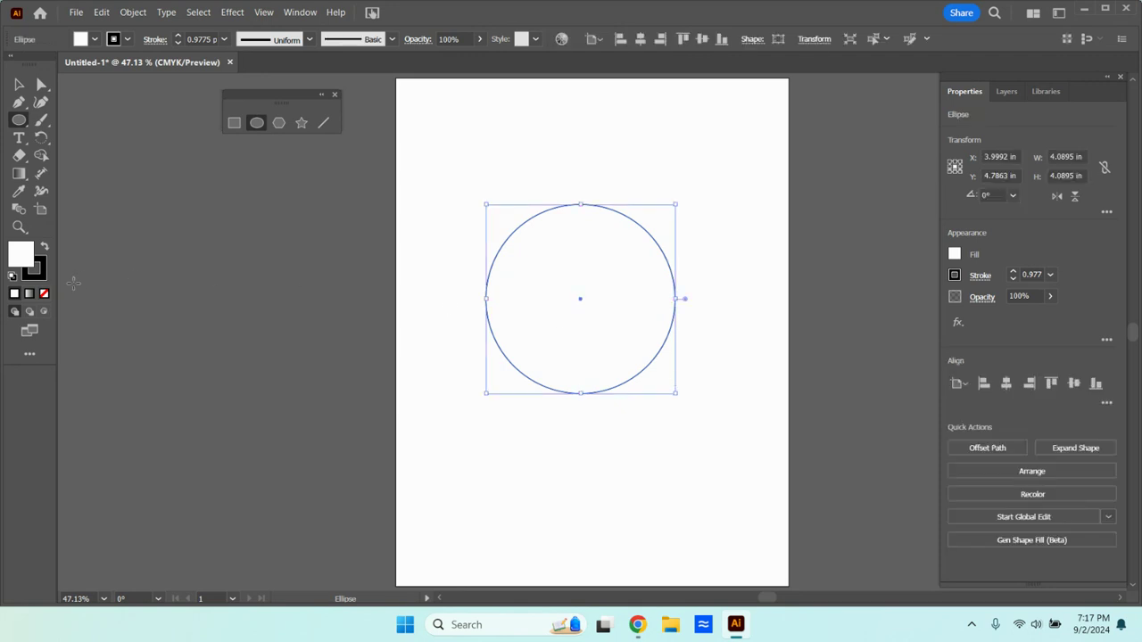
left_click(17, 85)
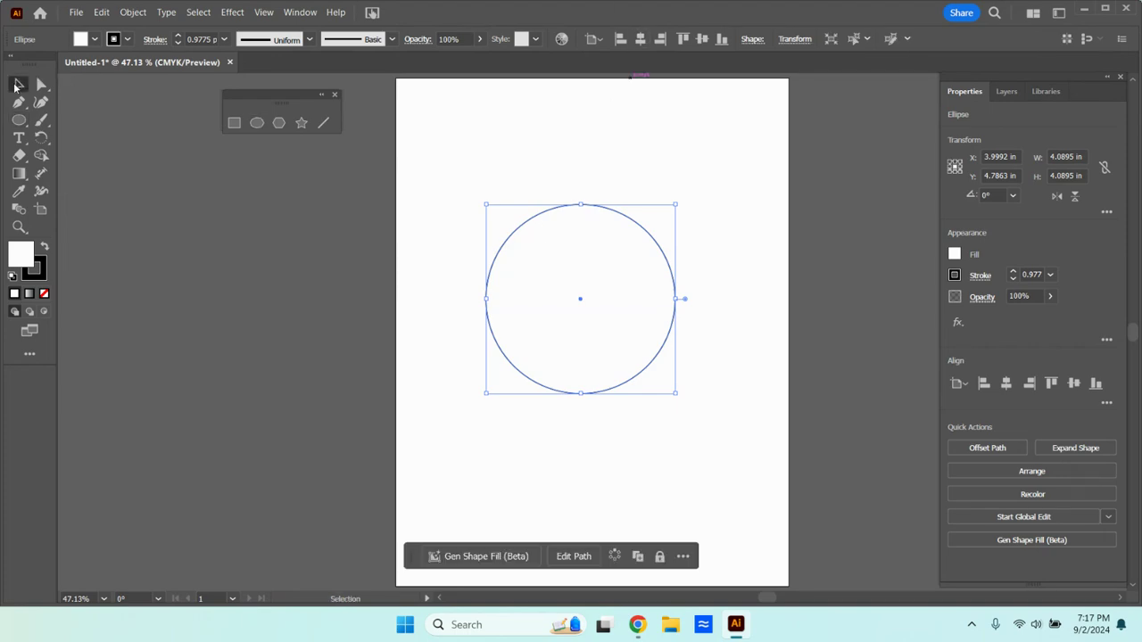
left_click(798, 162)
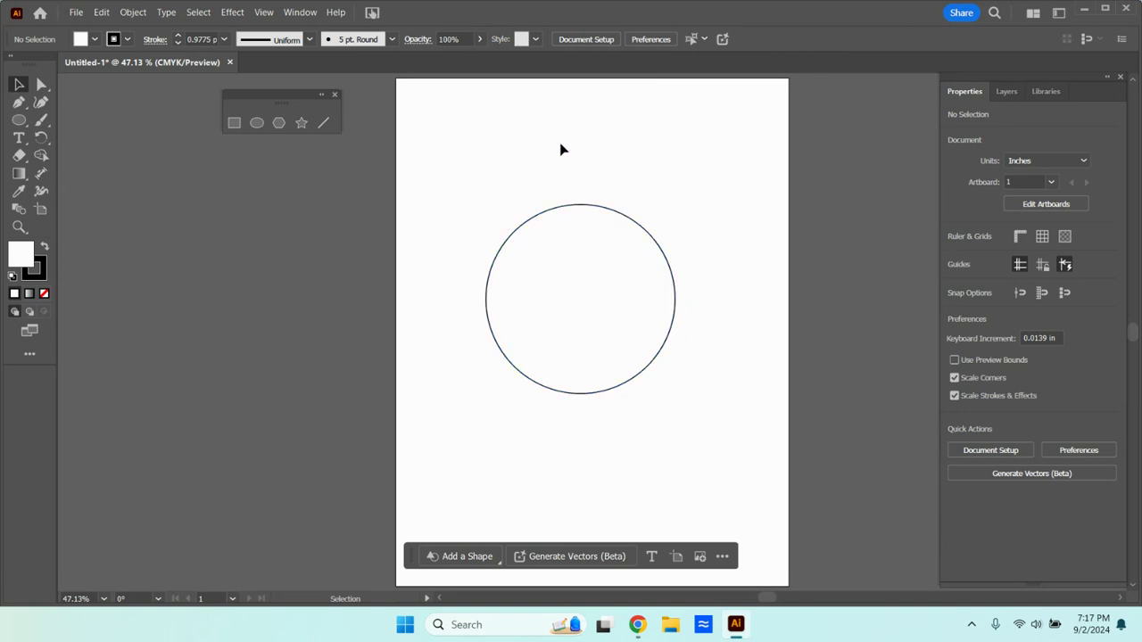
Step: Stretch the circle upward to about 4.21 in tall, and try enlarging it from its upper-left corner to about 4.44 in
left_click(571, 207)
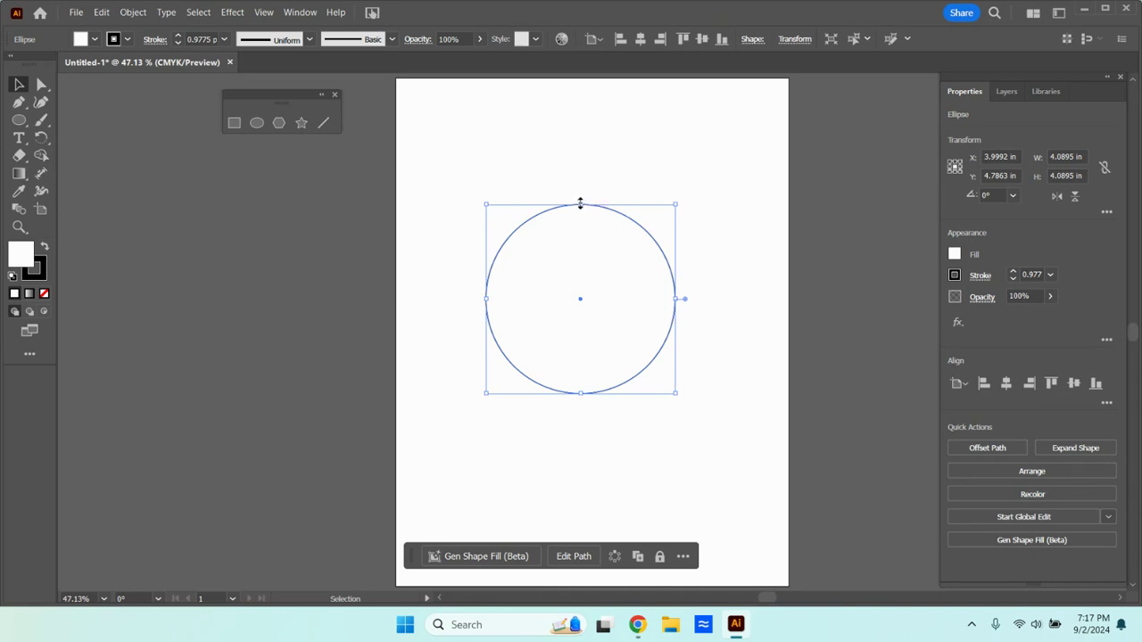
mouse_move(579, 204)
left_mouse_down()
mouse_move(586, 298)
mouse_move(586, 198)
left_mouse_up()
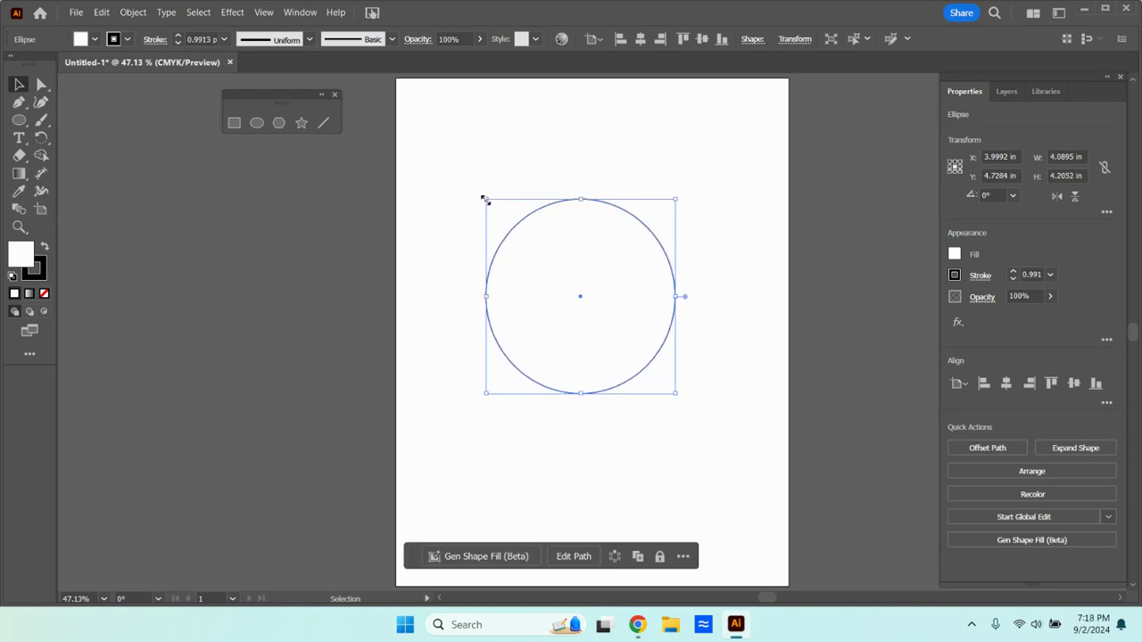
mouse_move(484, 198)
left_mouse_down()
mouse_move(538, 250)
mouse_move(484, 189)
mouse_move(468, 188)
left_mouse_up()
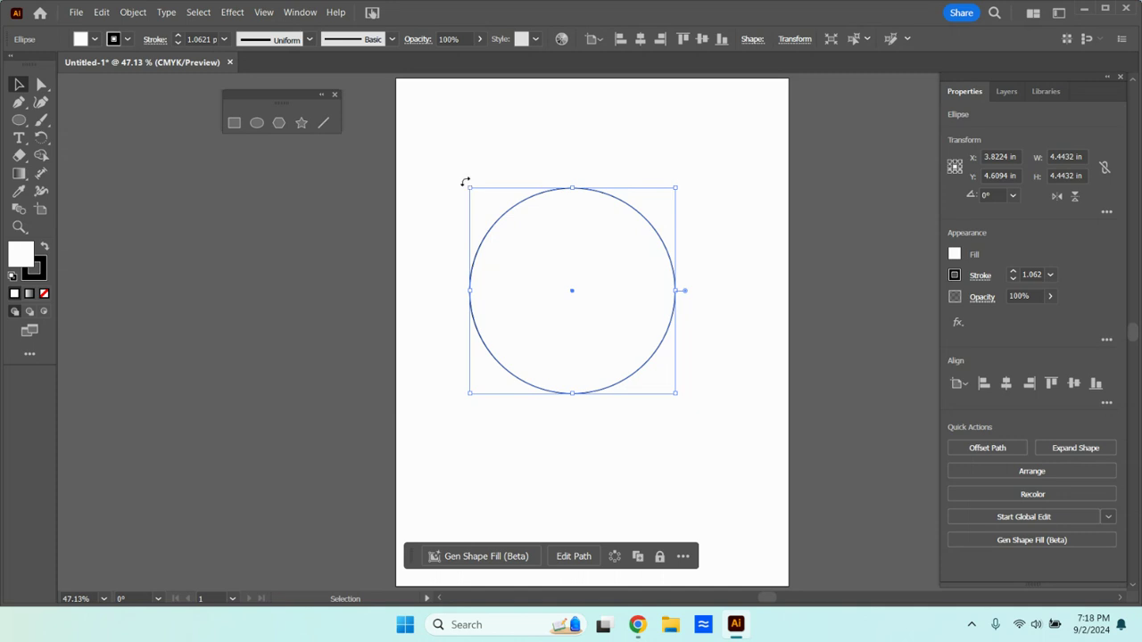
left_click_drag(465, 182, 471, 189)
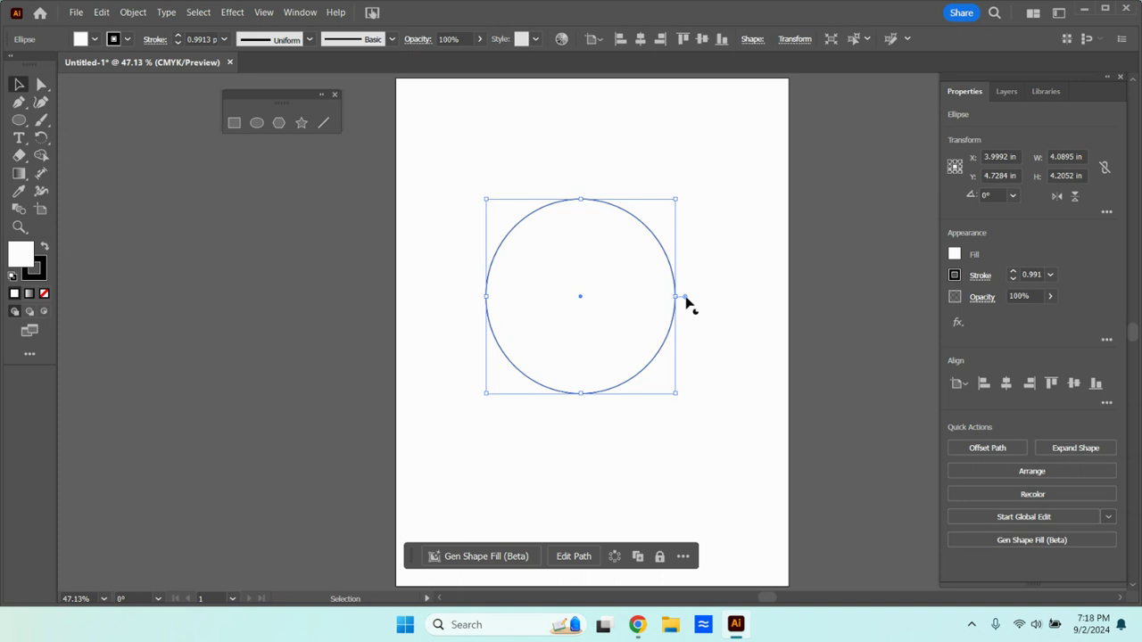
Step: Cut away the right half of the circle with its pie handles, and rotate the half-circle to 270° with the flat side down
left_click_drag(687, 303, 578, 174)
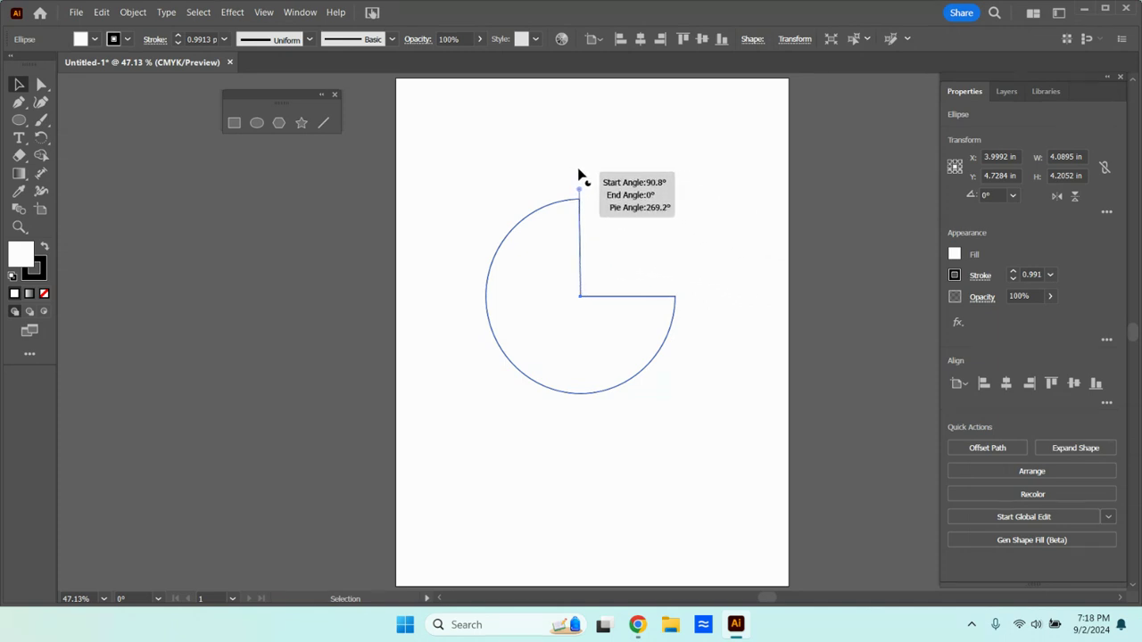
left_click_drag(578, 174, 581, 176)
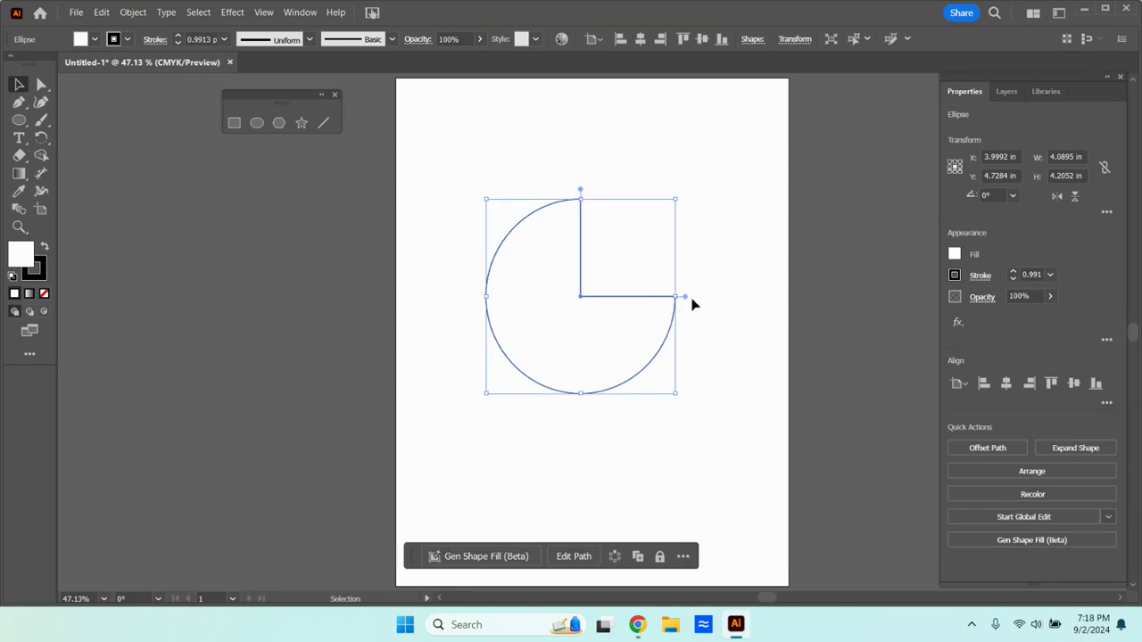
left_click_drag(686, 303, 581, 429)
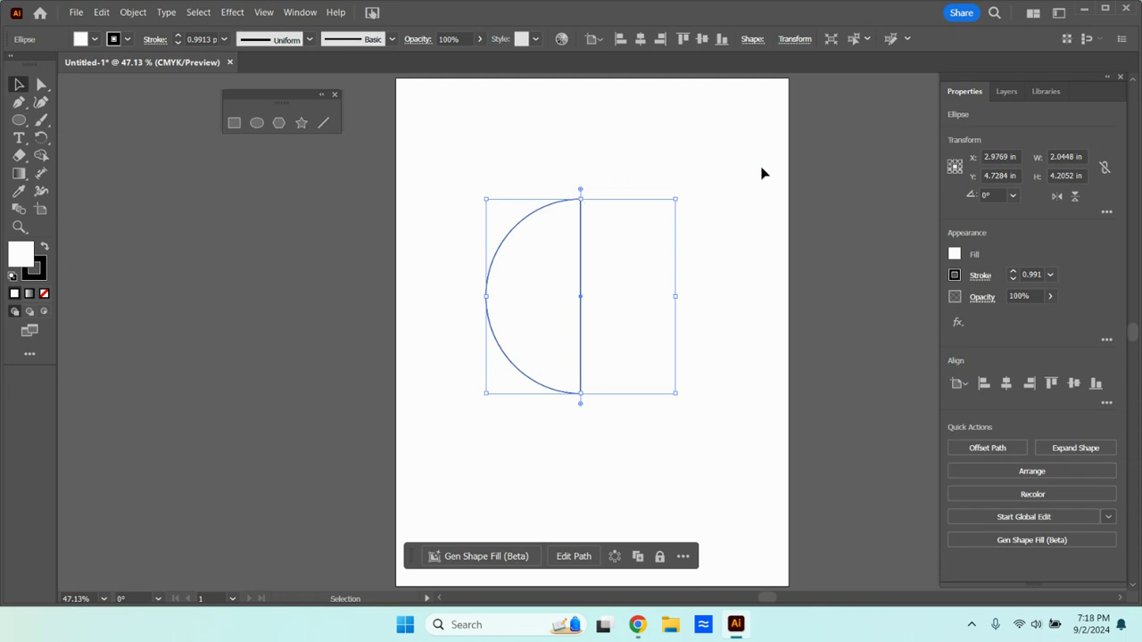
left_click_drag(683, 193, 732, 400)
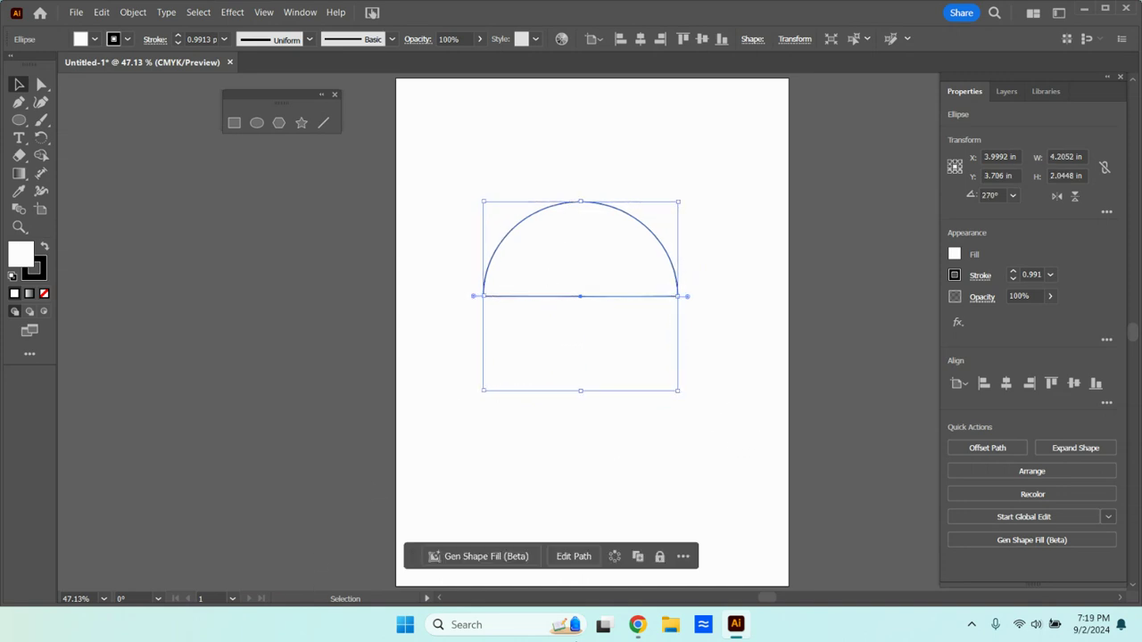
Step: Extend the half-circle's pie angle until only a narrow wedge is missing on its left side, and delete the shape
left_click_drag(686, 296, 489, 339)
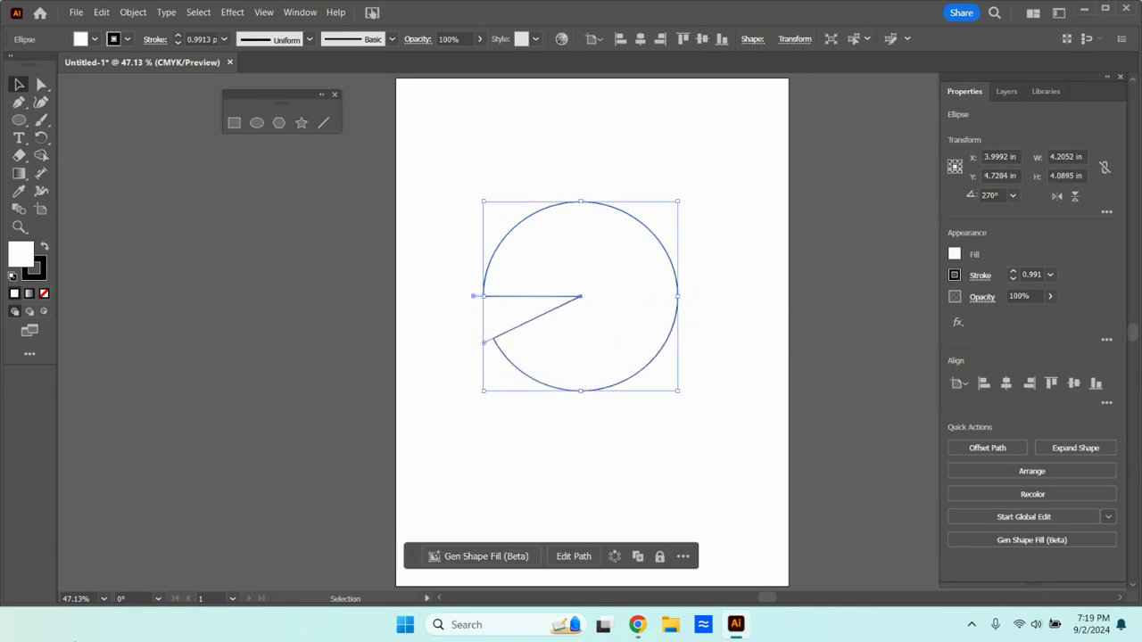
left_click(629, 149)
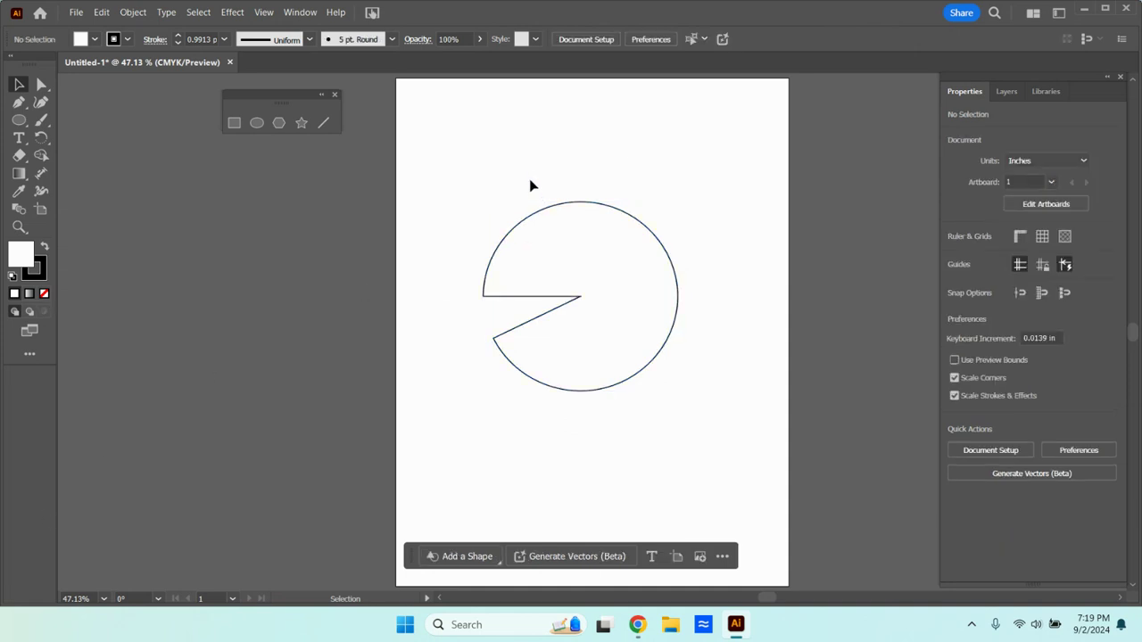
left_click_drag(529, 185, 719, 453)
key("Delete")
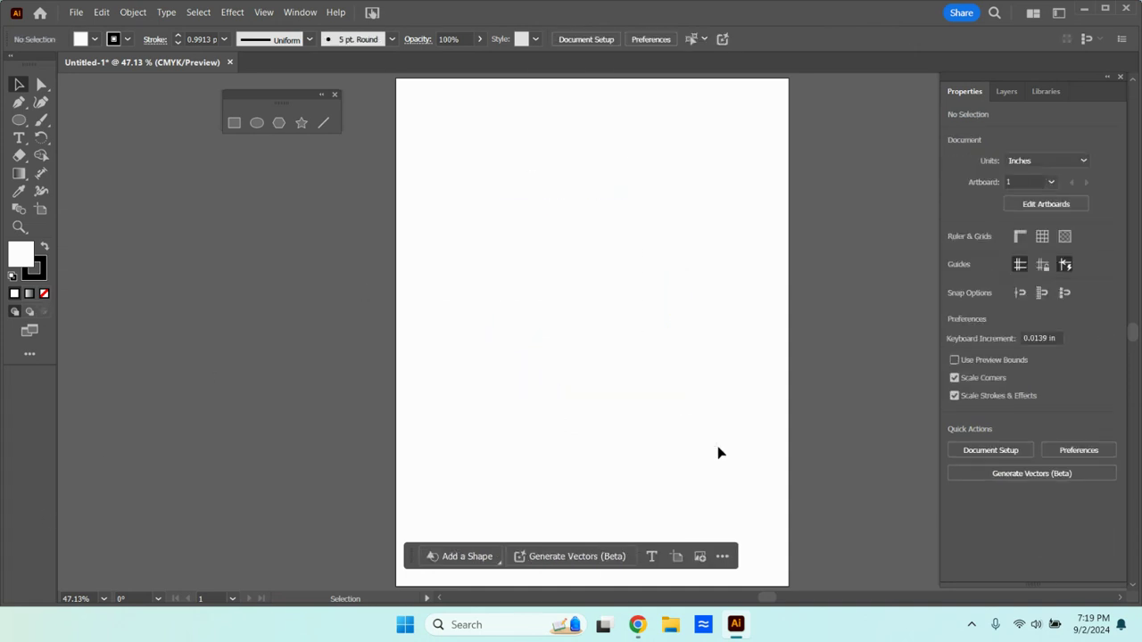
Step: Activate the Polygon tool and examine its radius and sides settings without creating a shape
left_click(278, 123)
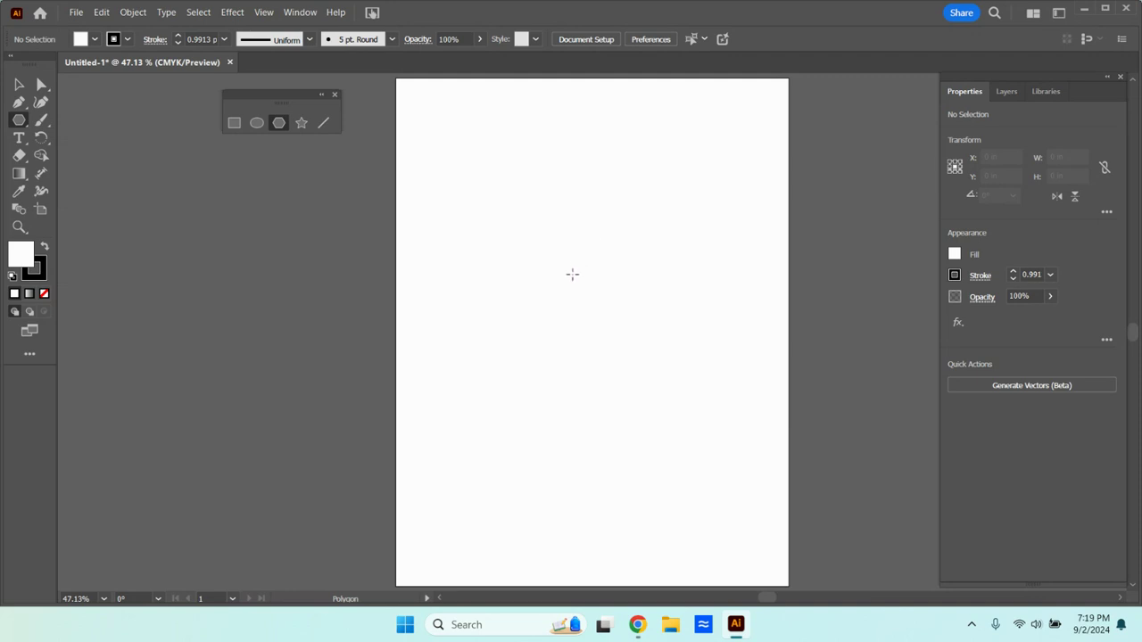
left_click(572, 274)
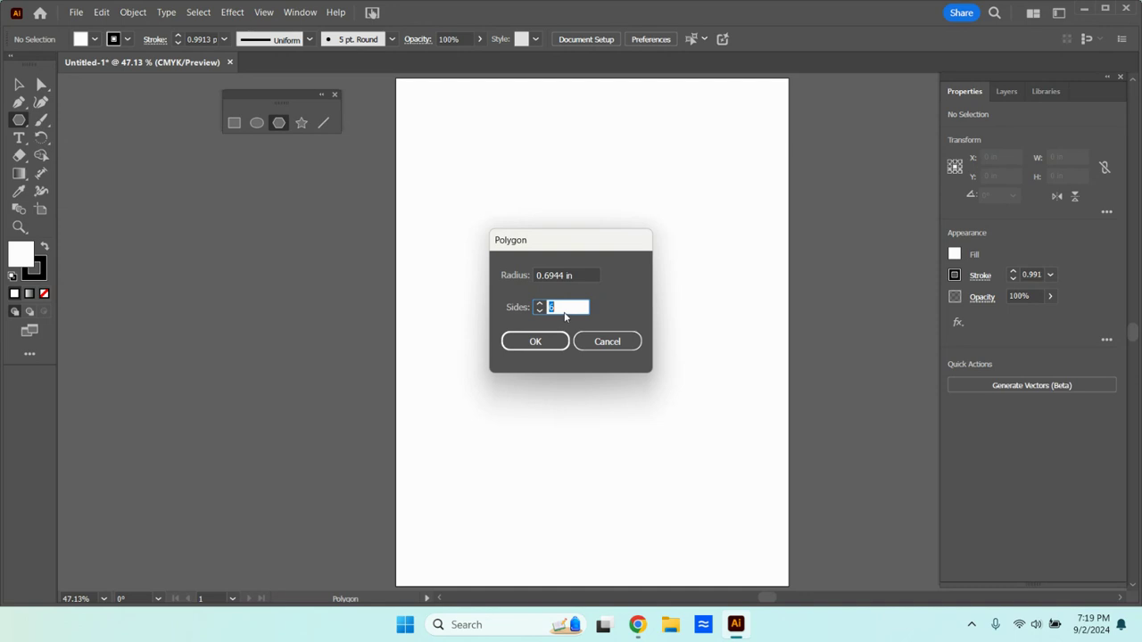
left_click(604, 346)
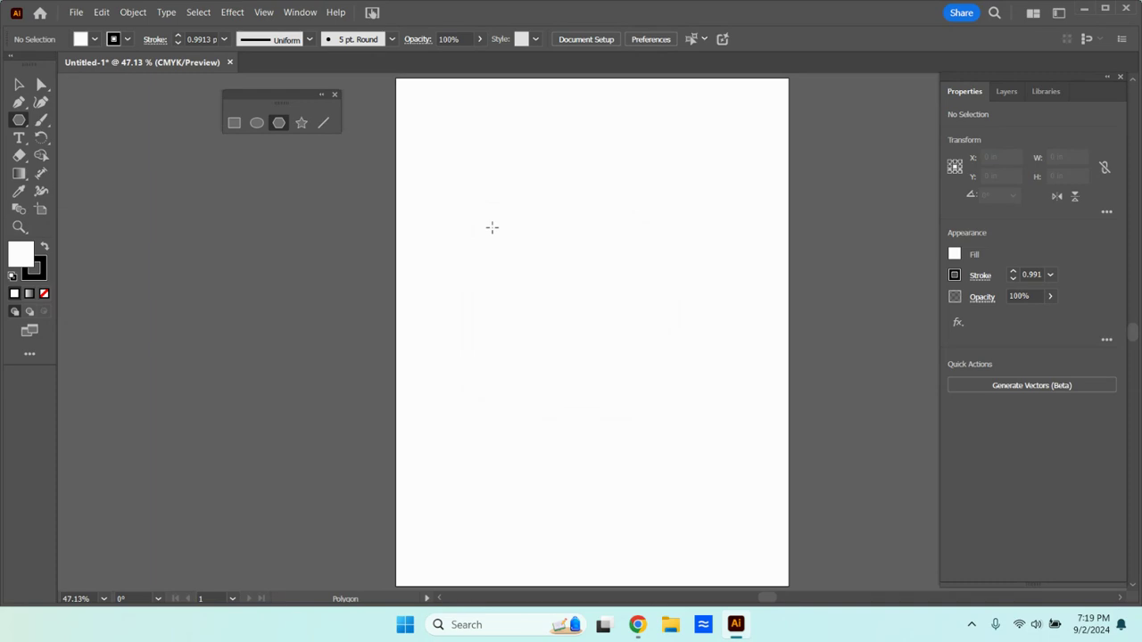
Step: Draw a hexagon about 4.8 in wide and 4.16 in tall, and move it to the horizontal centre of the artboard
left_click_drag(492, 227, 549, 325)
key("v")
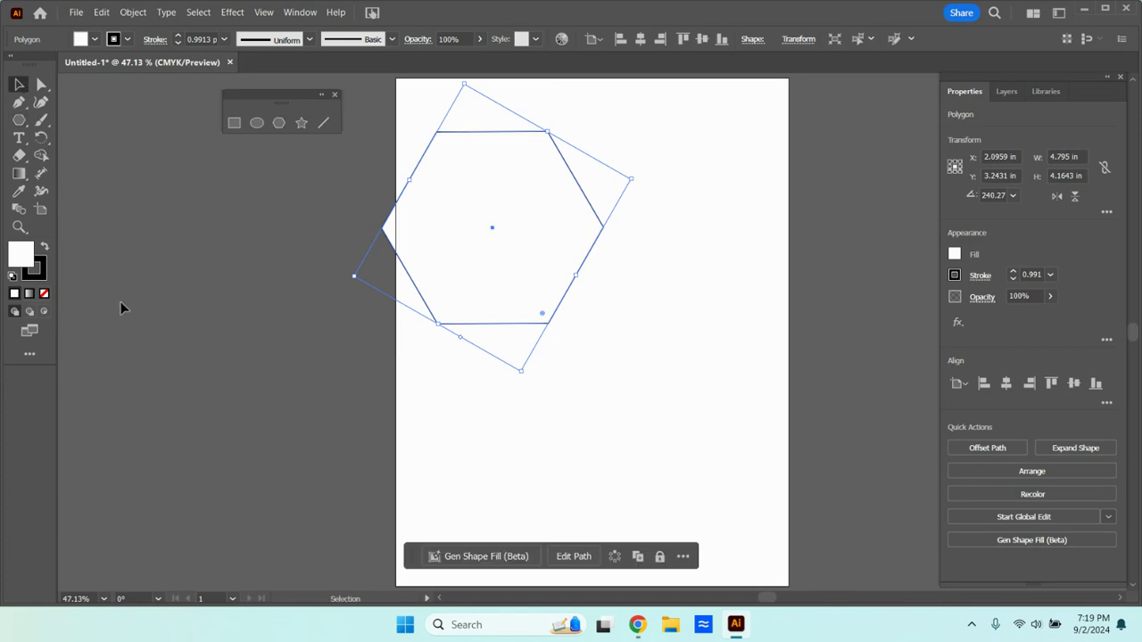
left_click(122, 306)
left_click_drag(502, 184, 599, 255)
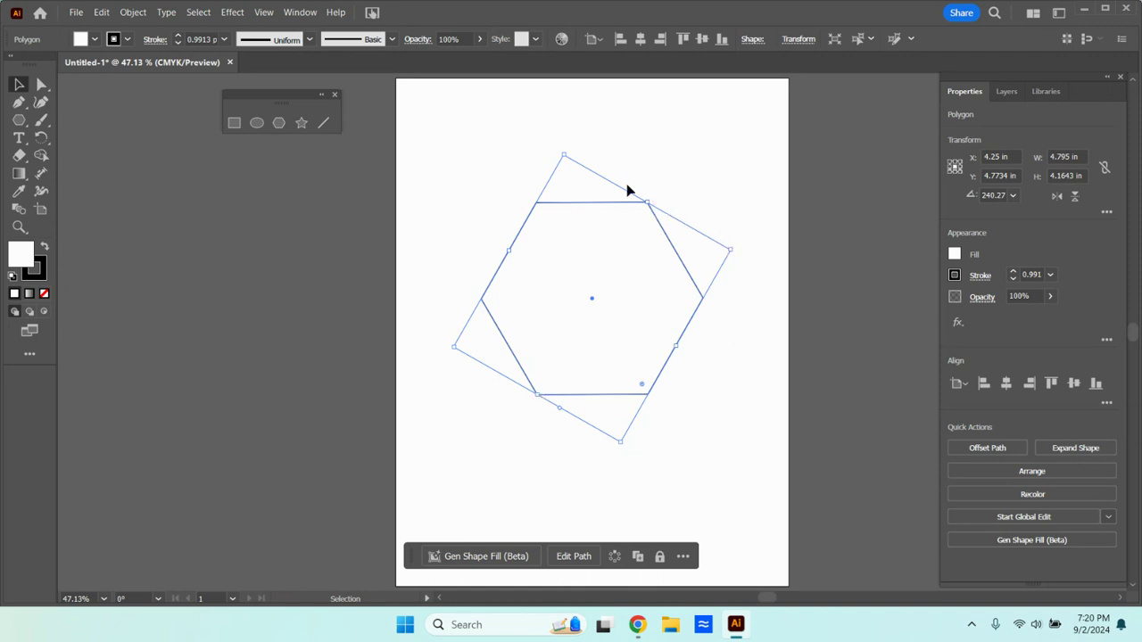
Step: Scale the hexagon down proportionally from its upper corner to about 4.61 in by 3.94 in
mouse_move(564, 155)
left_mouse_down()
mouse_move(578, 208)
mouse_move(520, 186)
mouse_move(639, 163)
mouse_move(545, 194)
mouse_move(560, 171)
left_mouse_up()
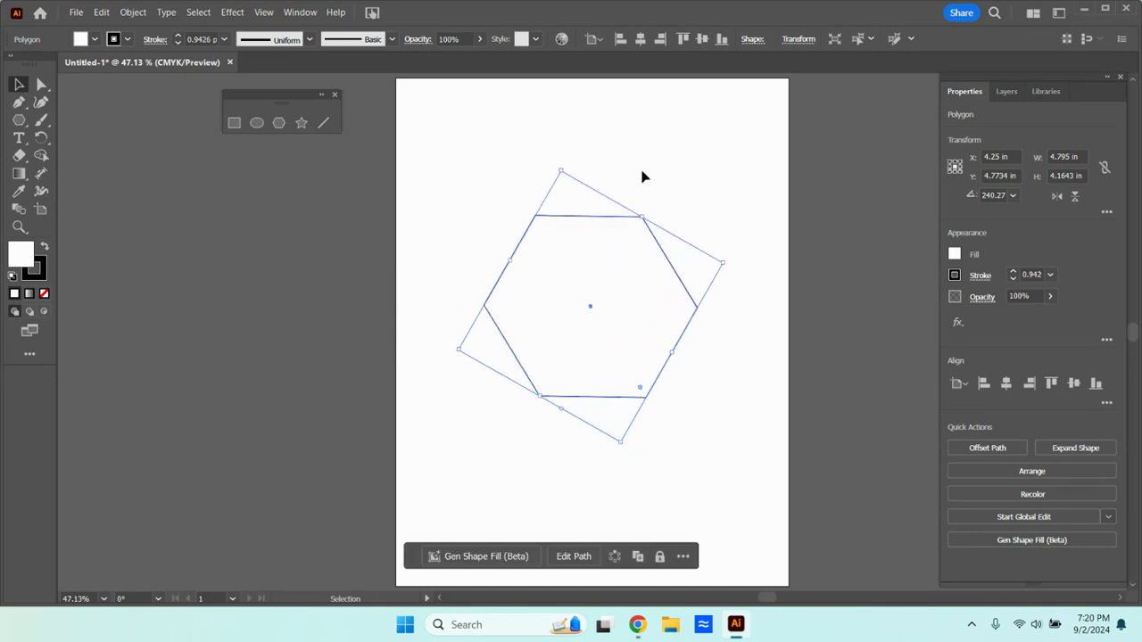
left_click_drag(642, 216, 664, 179)
Step: Try rounding all the hexagon's corners with its corner widget, and make them sharp again
mouse_move(639, 392)
left_mouse_down()
mouse_move(619, 347)
mouse_move(651, 401)
left_mouse_up()
left_click(705, 416)
left_click(648, 401)
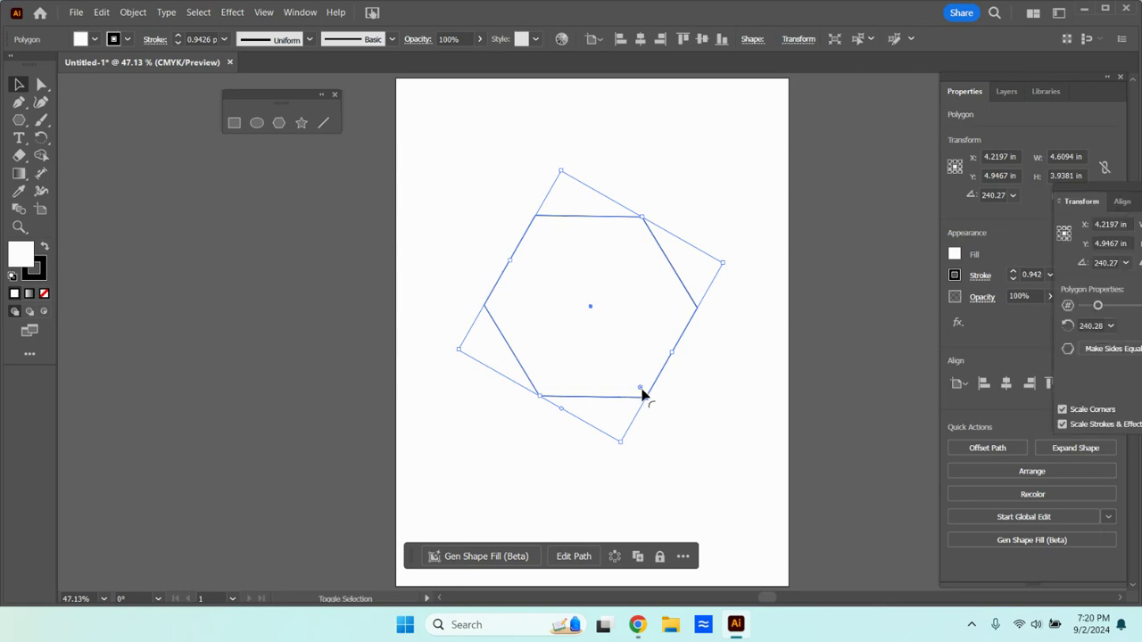
left_click_drag(639, 391, 636, 374)
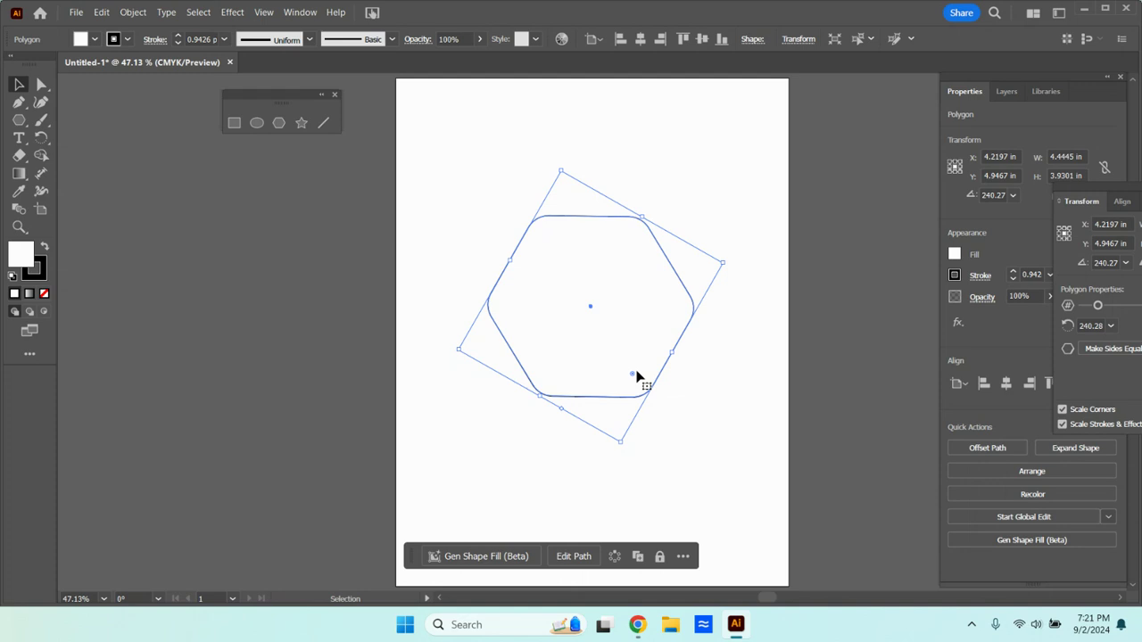
left_click_drag(636, 374, 641, 380)
Step: Try reducing the hexagon to a triangle and rotating it to about 2.4°, and undo these changes
left_click_drag(561, 412, 608, 442)
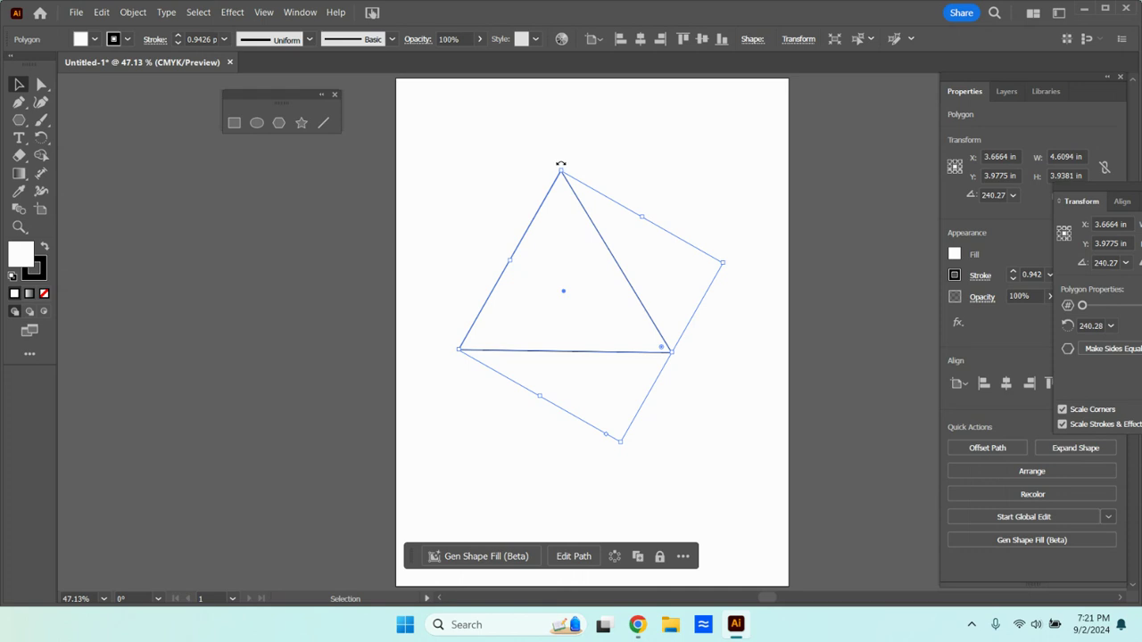
left_click_drag(560, 165, 490, 357)
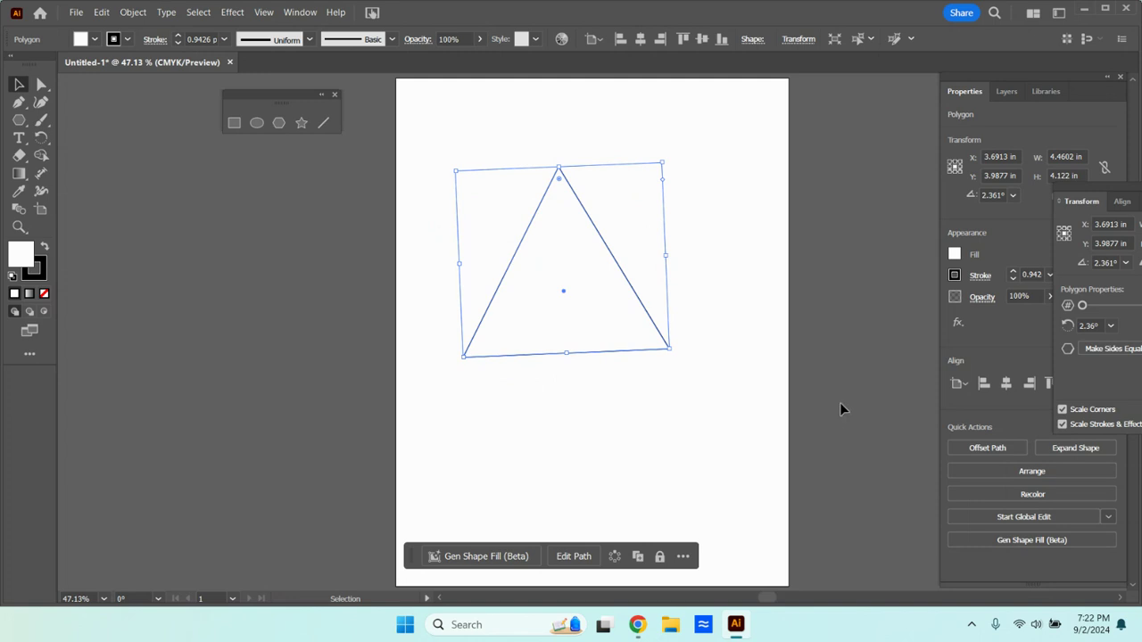
key("ctrl+z")
key("ctrl+z")
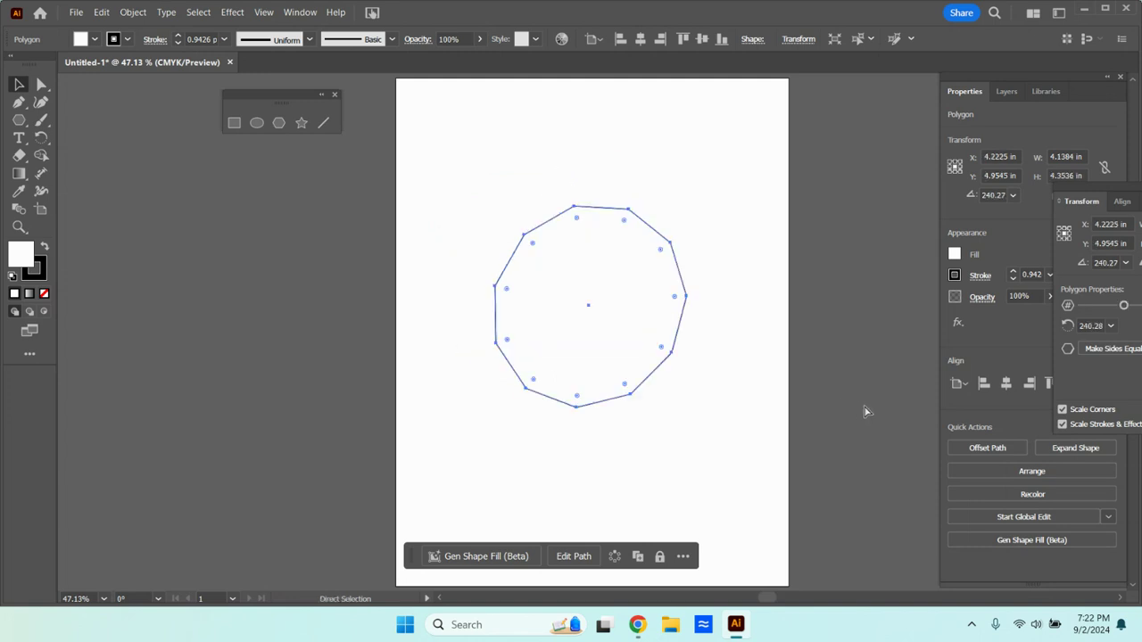
key("ctrl+z")
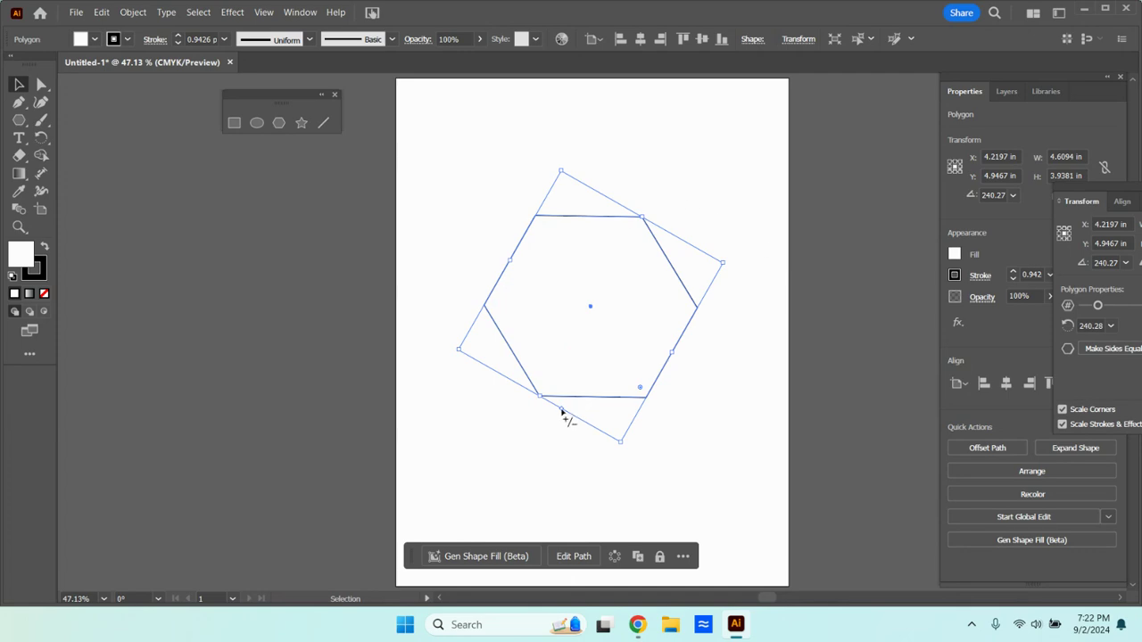
Step: Reduce the hexagon to four sides with its side widget, and delete the shape
left_click_drag(561, 410, 594, 427)
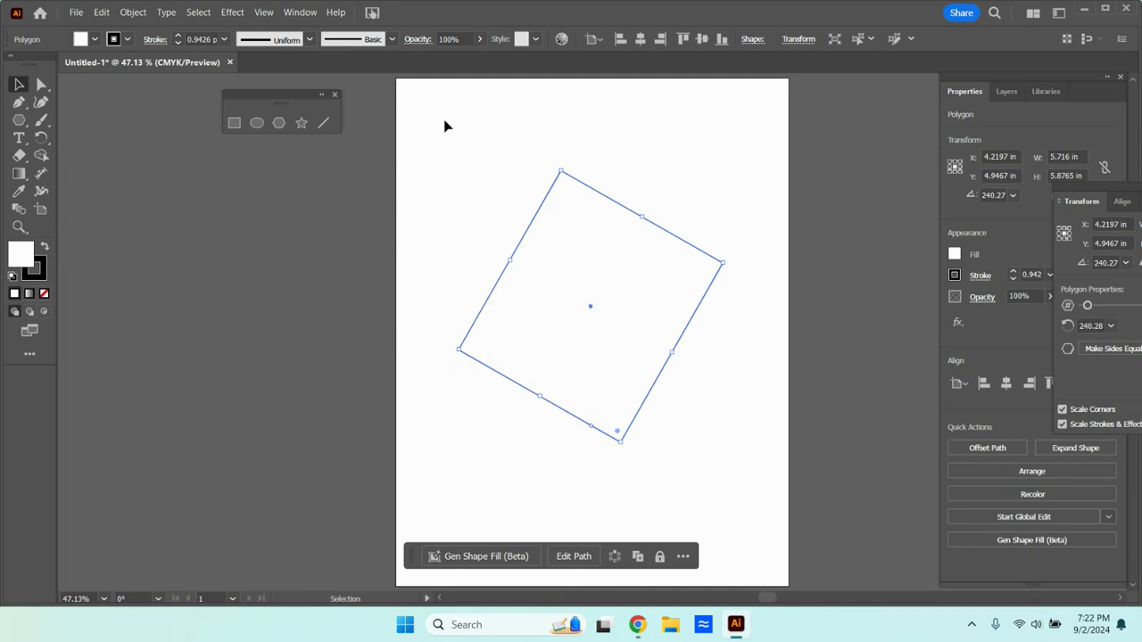
key("Delete")
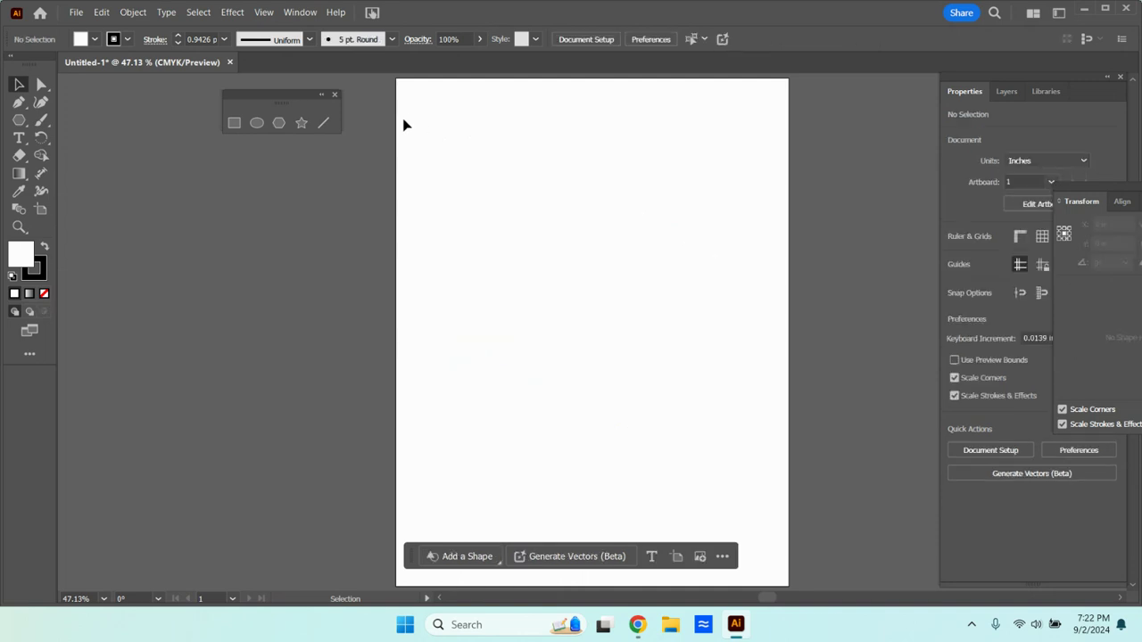
Step: Draw and delete a tilted trial star, and examine the Star tool's radius and points settings without creating a shape
left_click(300, 123)
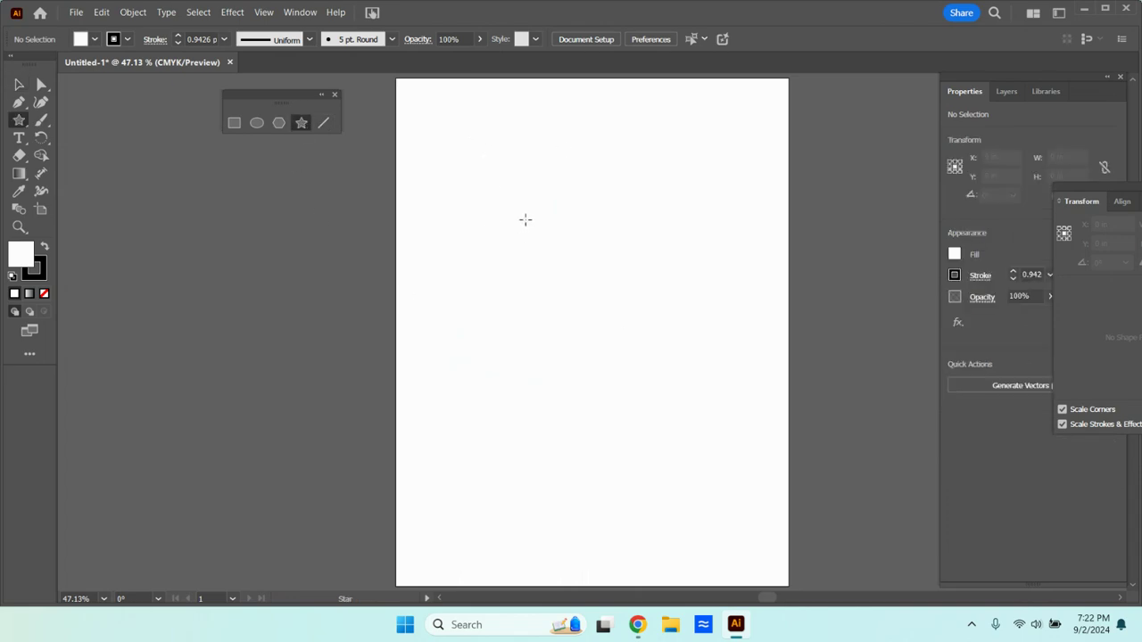
left_click_drag(503, 259, 569, 348)
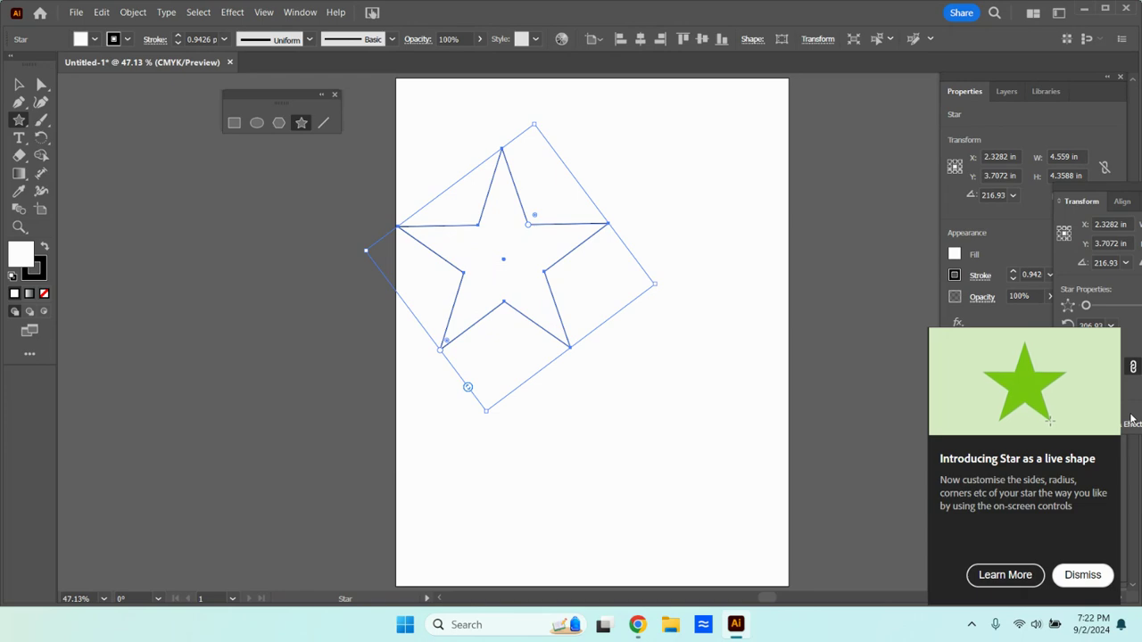
key("Delete")
left_click(562, 321)
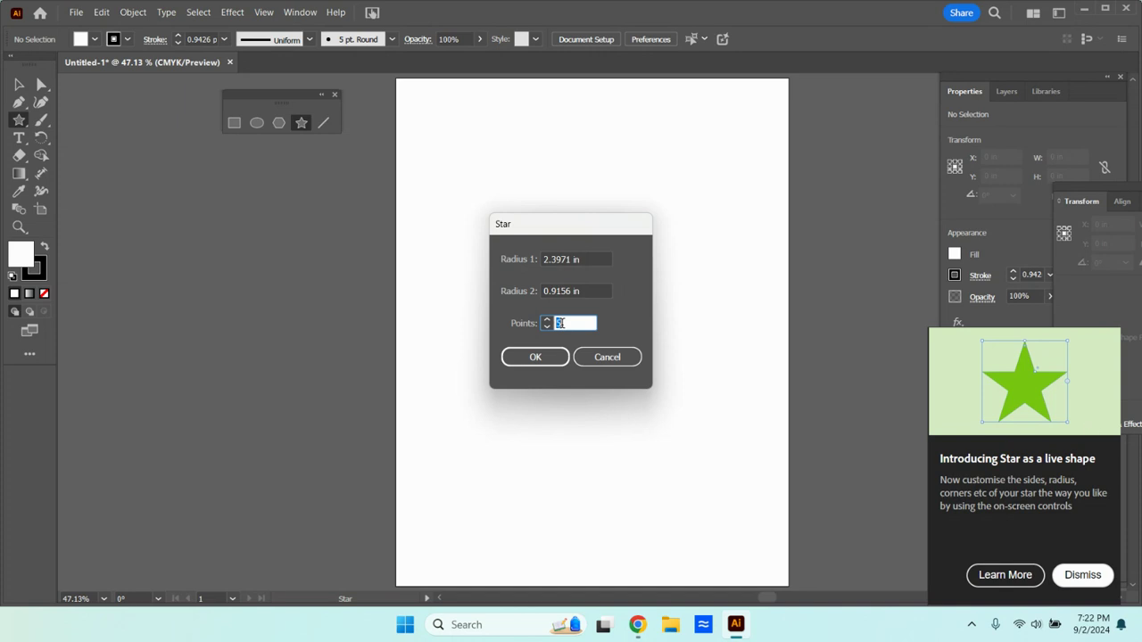
left_click(607, 356)
Step: Draw an upright five-pointed star about 5.38 in wide and 5.12 in tall, and move it toward the artboard's centre
left_click_drag(512, 214, 589, 320)
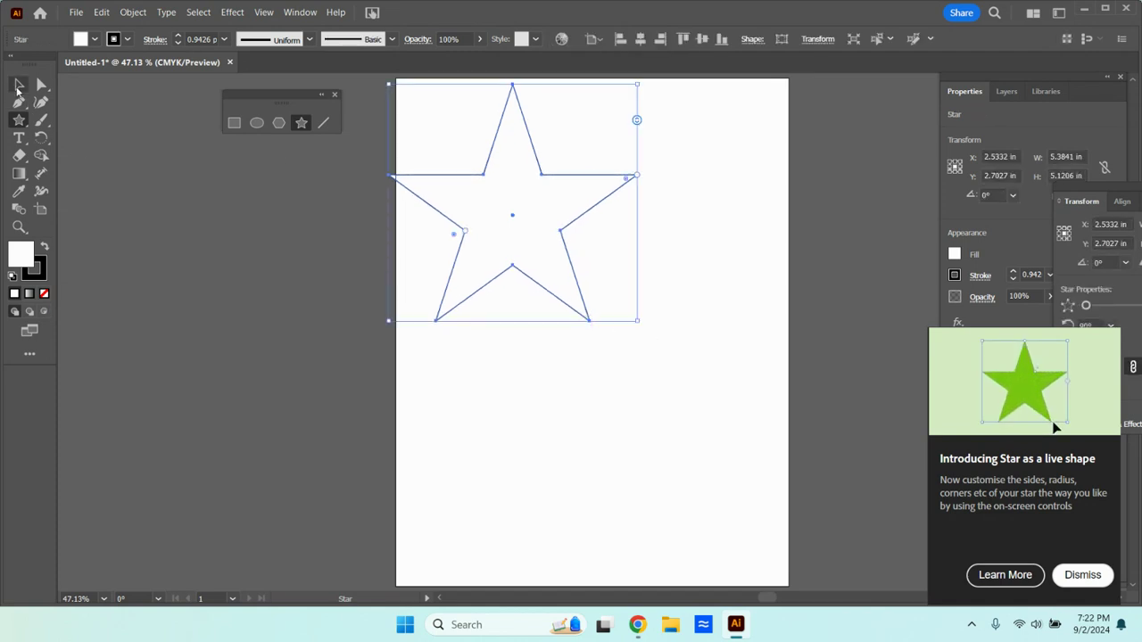
left_click(18, 87)
left_click_drag(563, 176, 638, 239)
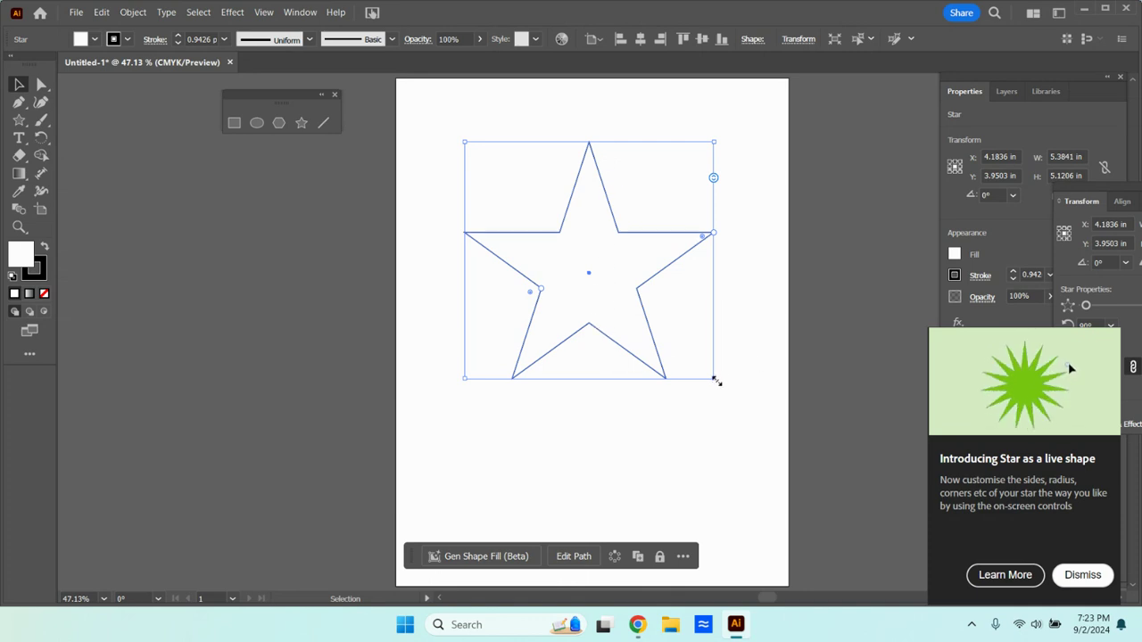
Step: Try enlarging the star from its lower-right corner, undo it, and shrink the star proportionally to about 4.37 in by 4.16 in
mouse_move(714, 379)
left_mouse_down()
mouse_move(619, 295)
mouse_move(715, 349)
mouse_move(719, 378)
mouse_move(737, 387)
mouse_move(730, 395)
left_mouse_up()
key("ctrl+z")
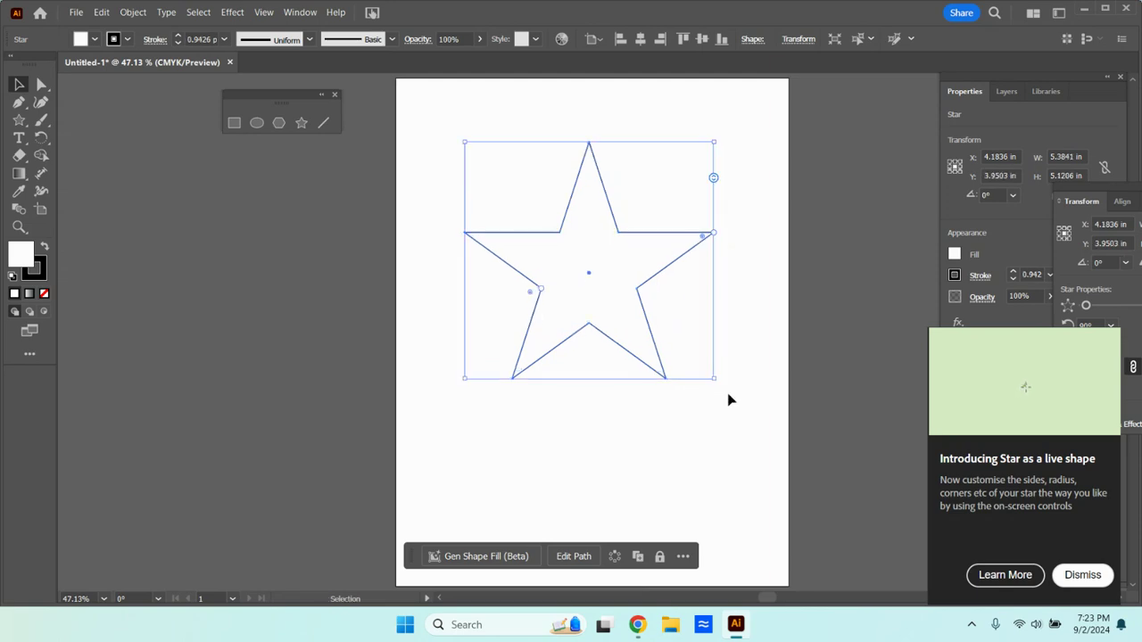
left_click(692, 364)
left_click(669, 243)
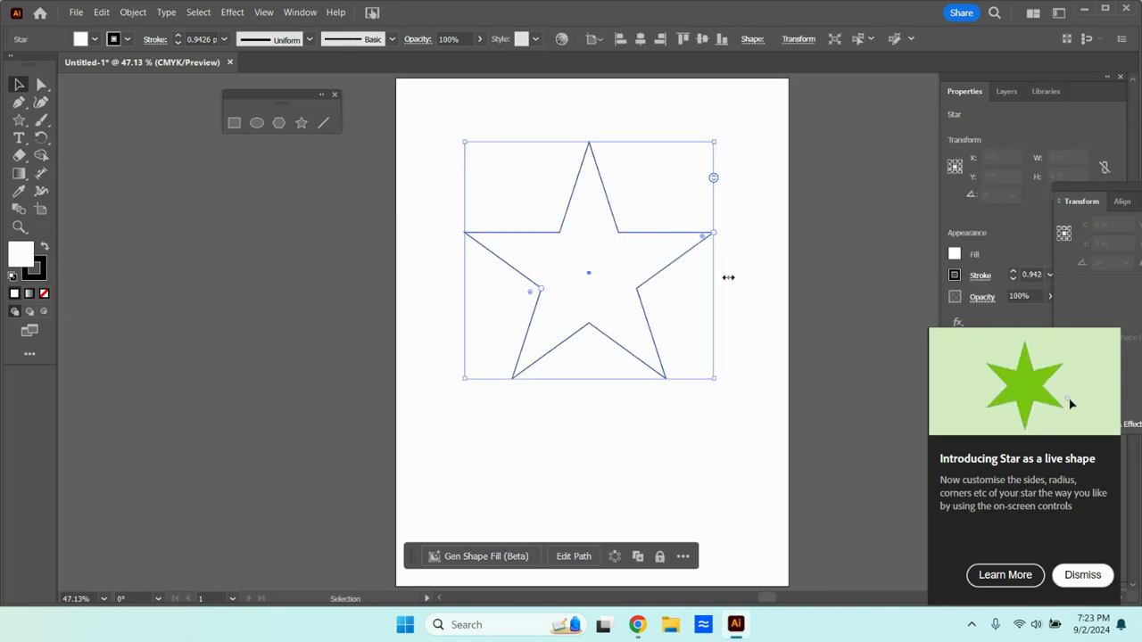
left_click_drag(715, 377, 657, 390)
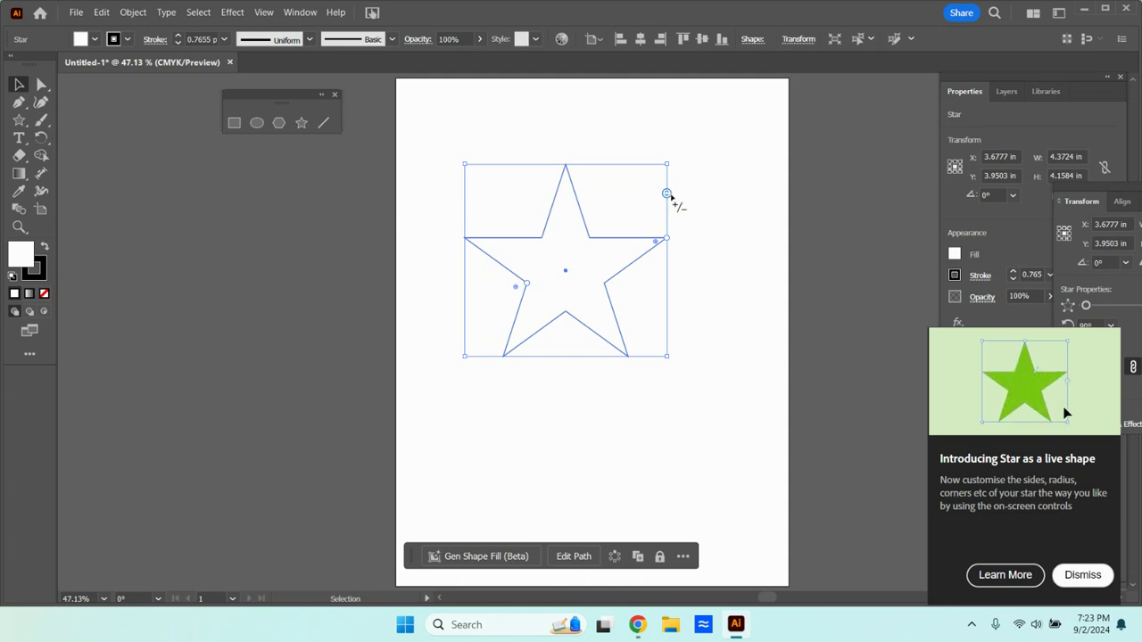
Step: Try reducing the star to three points with its points widget, and restore it to five points
left_click_drag(666, 195, 681, 175)
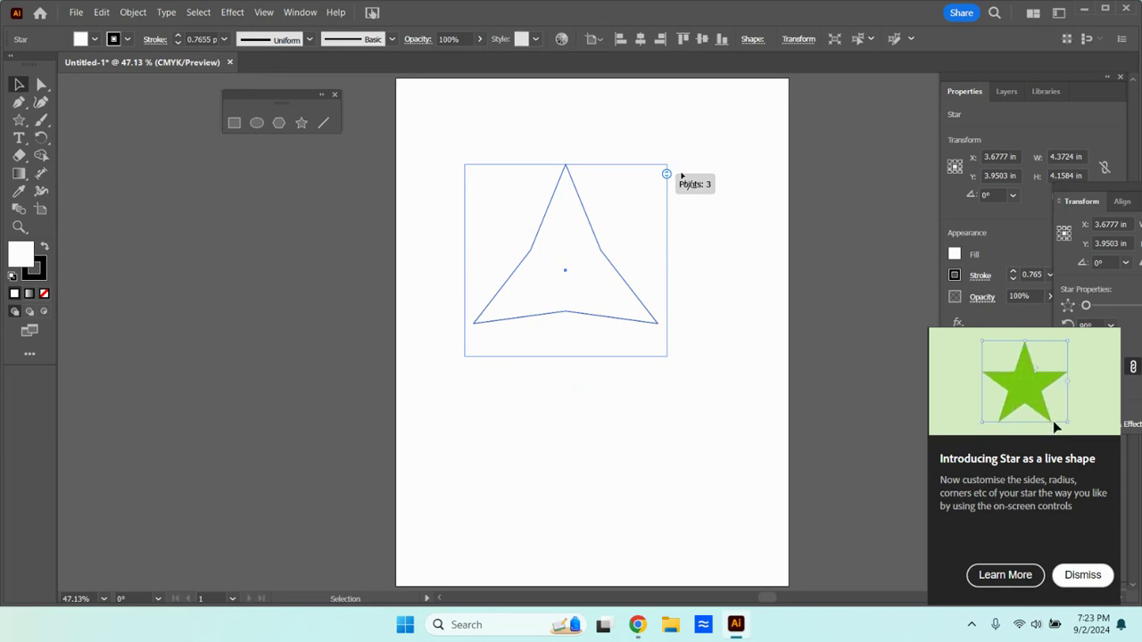
left_click_drag(680, 176, 681, 197)
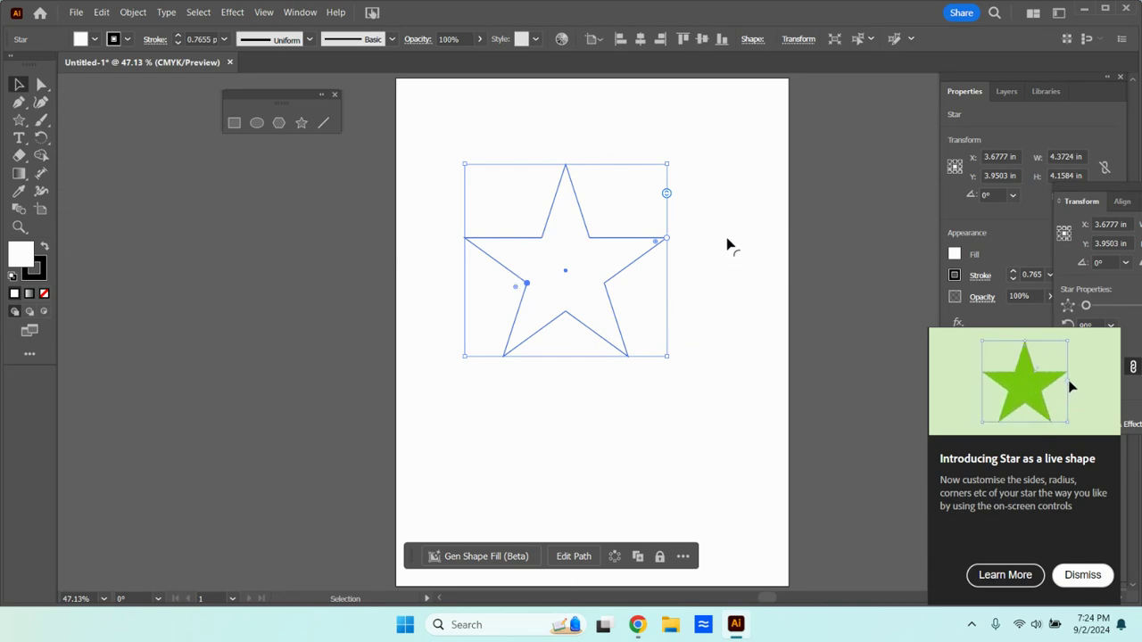
Step: Try extending the star to about 4.59 in wide and widening its inner radius, and undo its reshaping and resizing
mouse_move(666, 237)
left_mouse_down()
mouse_move(721, 228)
mouse_move(686, 256)
mouse_move(648, 266)
mouse_move(673, 250)
left_mouse_up()
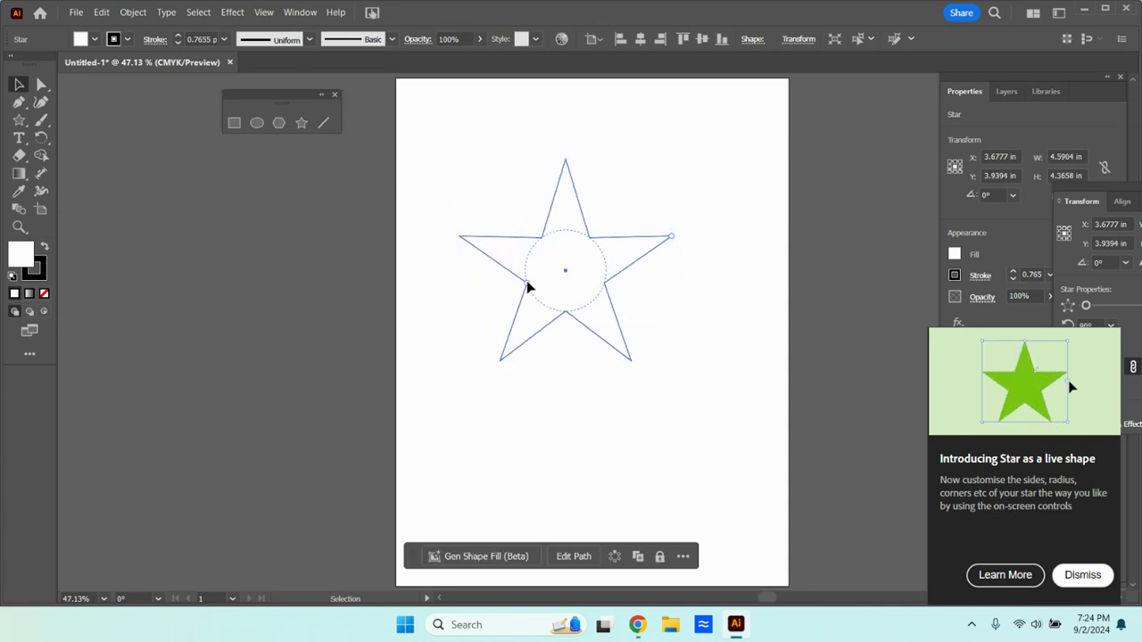
mouse_move(527, 285)
left_mouse_down()
mouse_move(547, 281)
mouse_move(491, 302)
mouse_move(523, 290)
left_mouse_up()
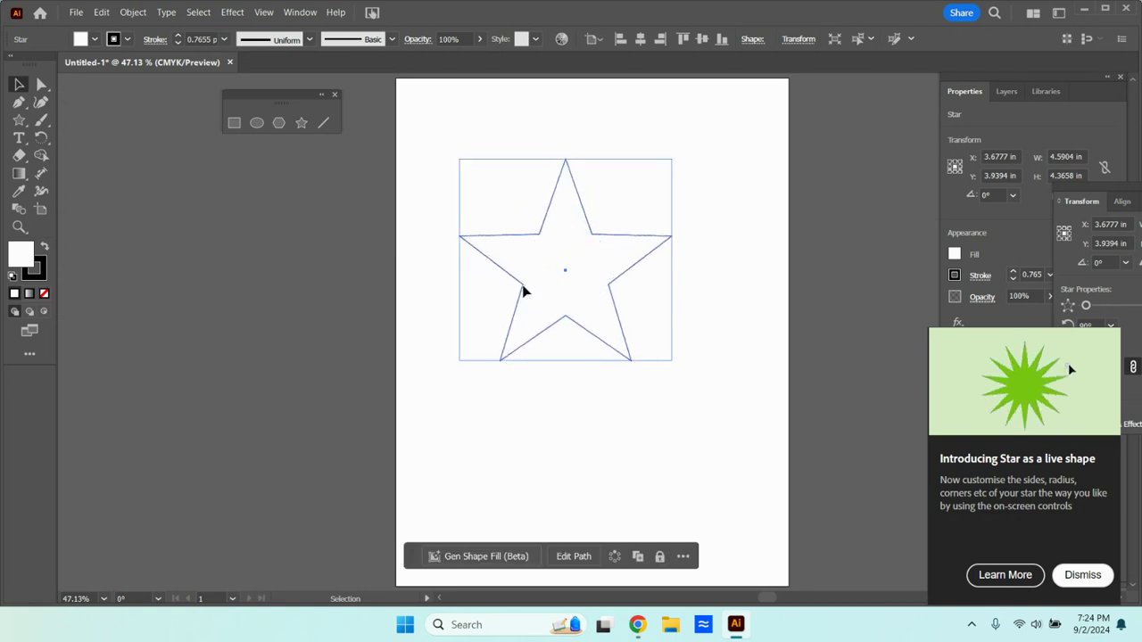
key("a")
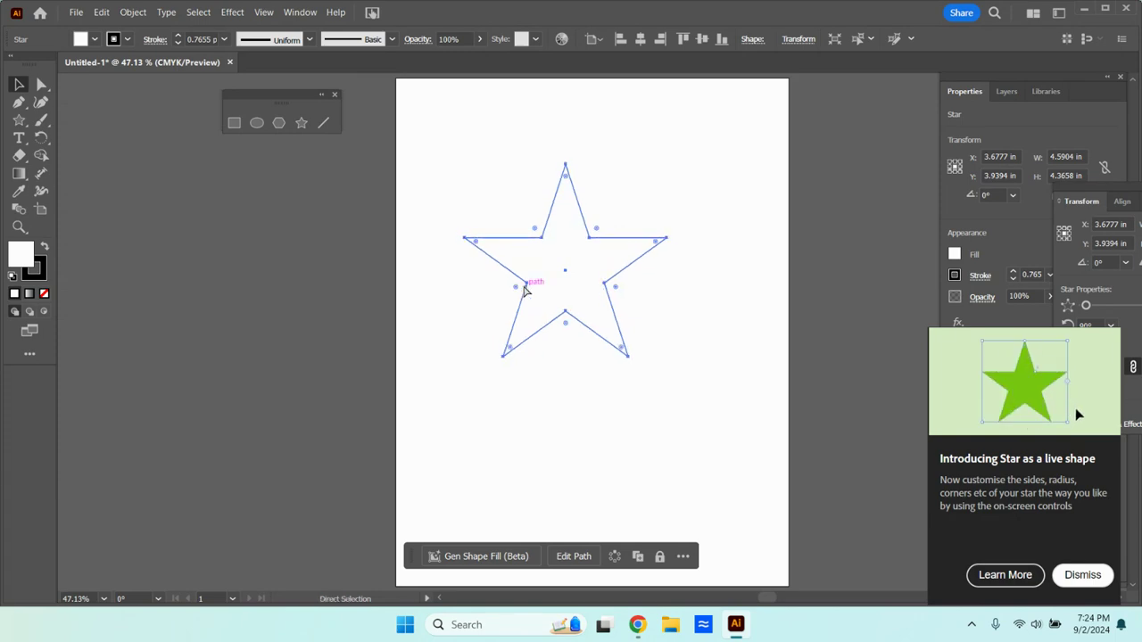
key("ctrl+z")
key("v")
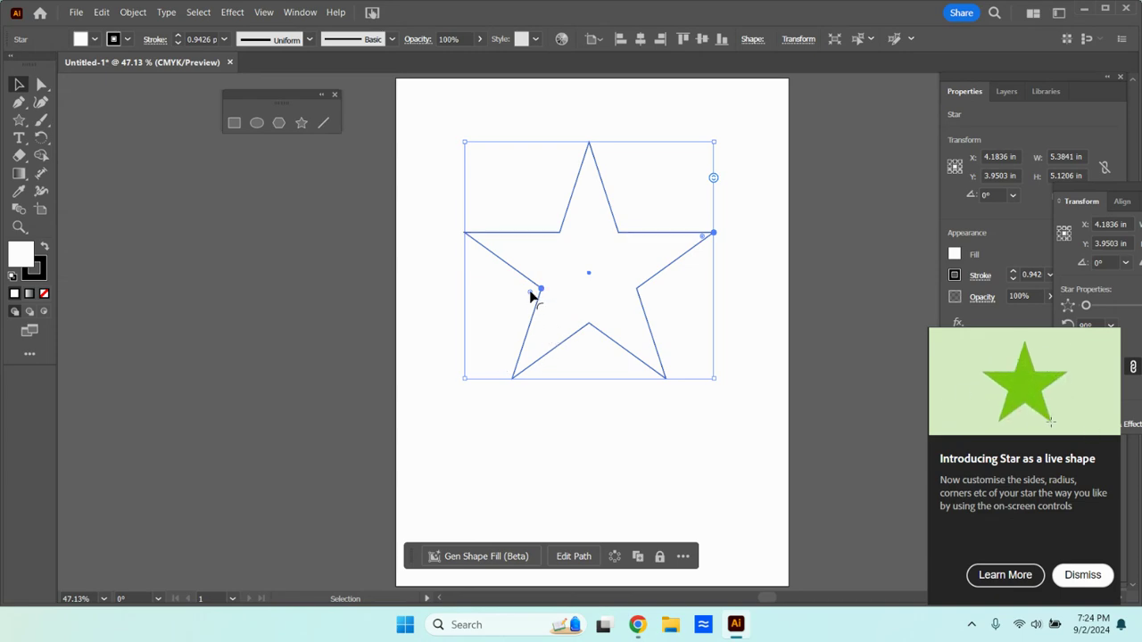
Step: Round the star's inner and outer corners, and increase its points to 20 to form a scalloped circle
left_click_drag(531, 302, 491, 304)
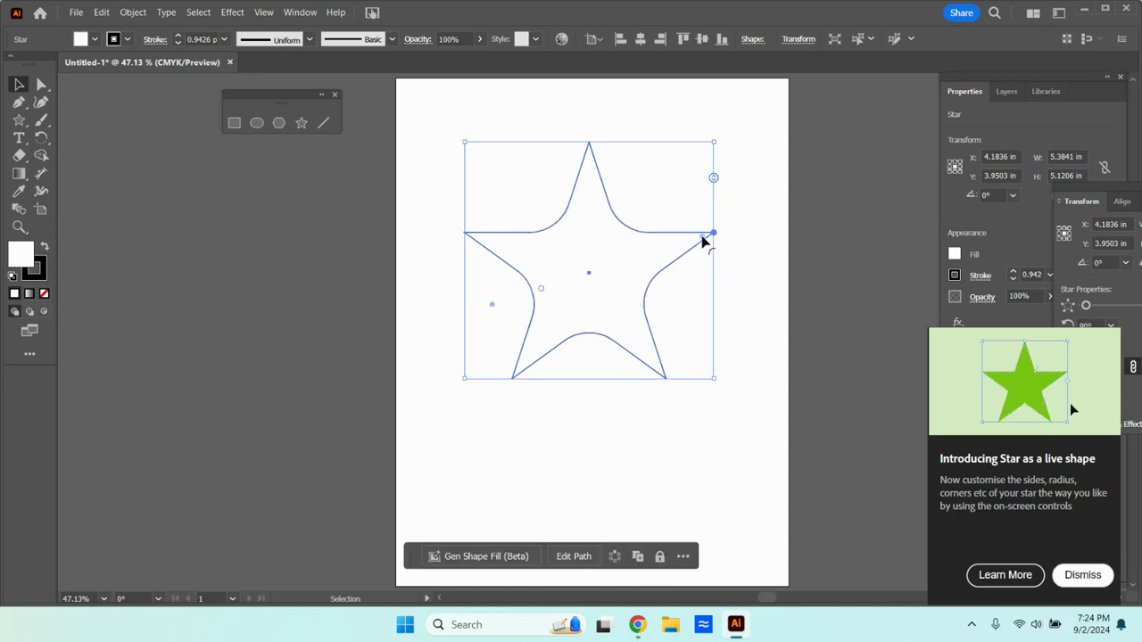
left_click_drag(704, 242, 667, 251)
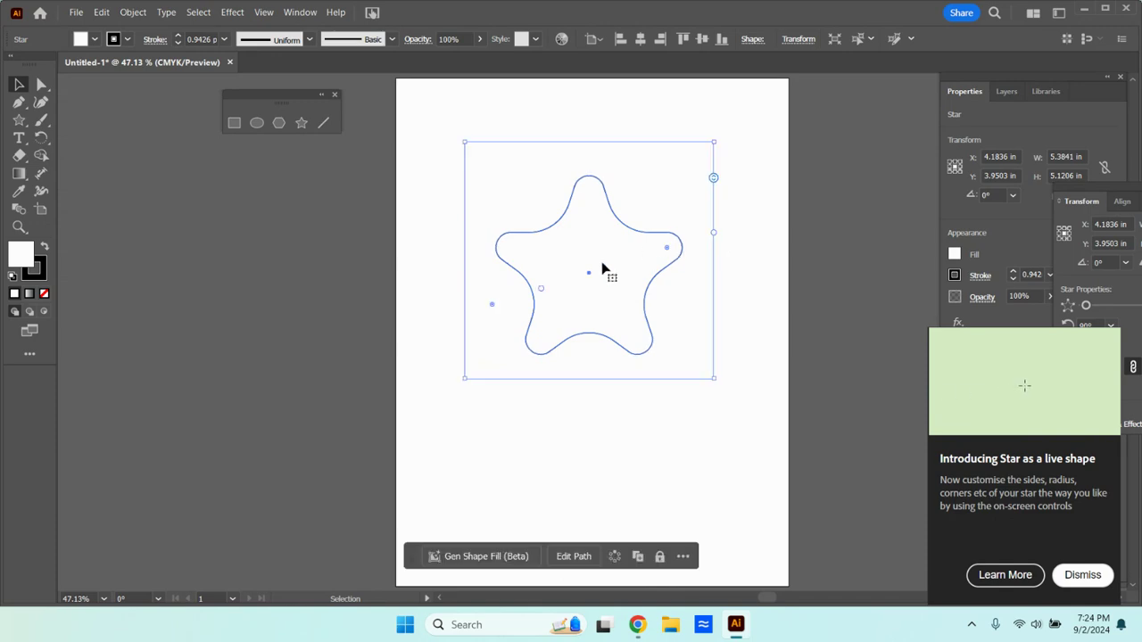
left_click_drag(714, 179, 719, 376)
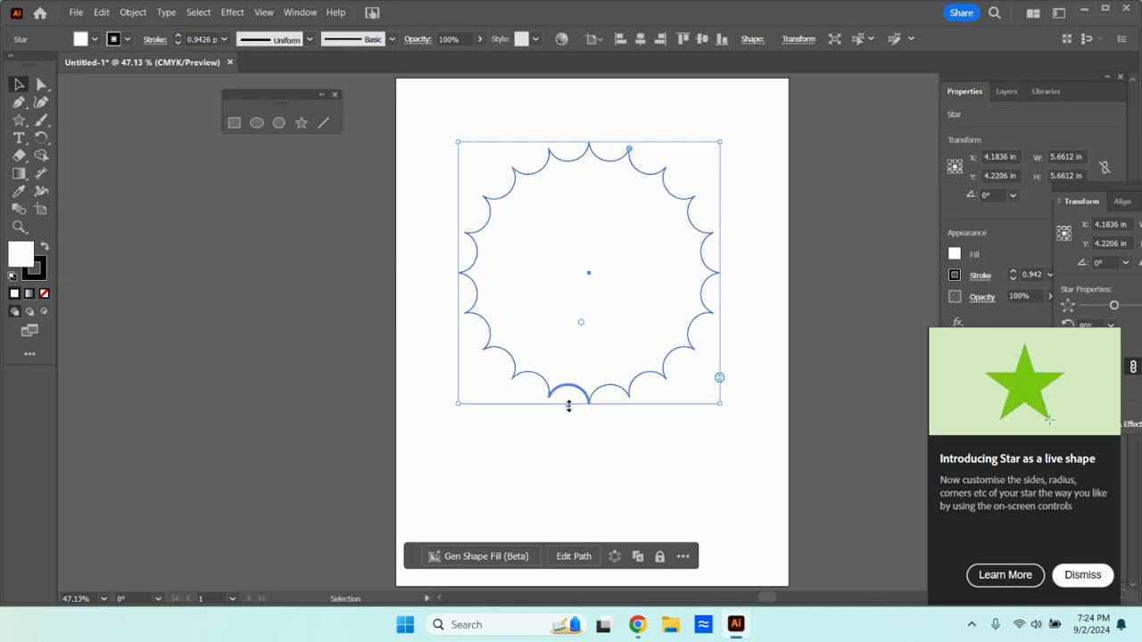
Step: Adjust the scalloped shape to about 5.58 in across with a larger inner radius, and delete it
left_click_drag(570, 406, 571, 406)
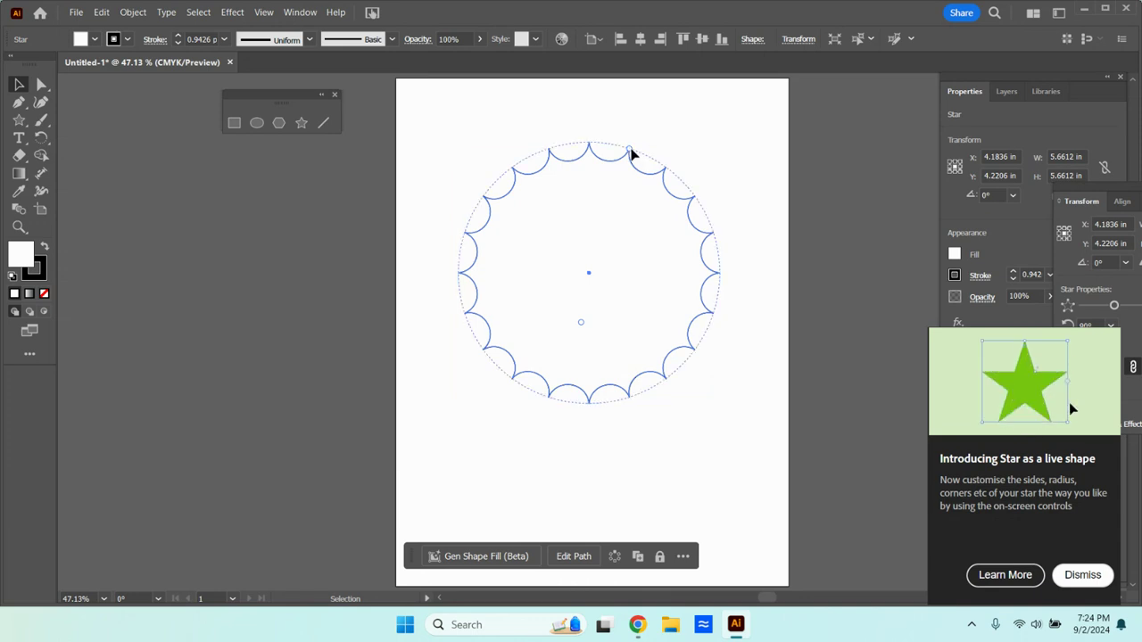
left_click_drag(632, 158, 630, 159)
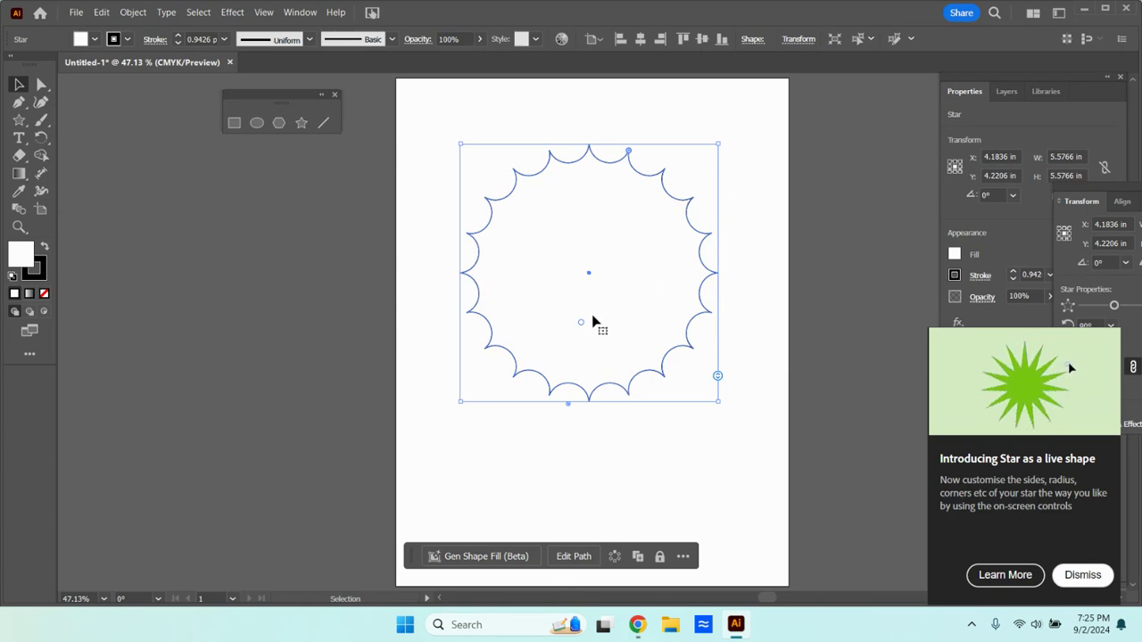
left_click_drag(580, 326, 577, 346)
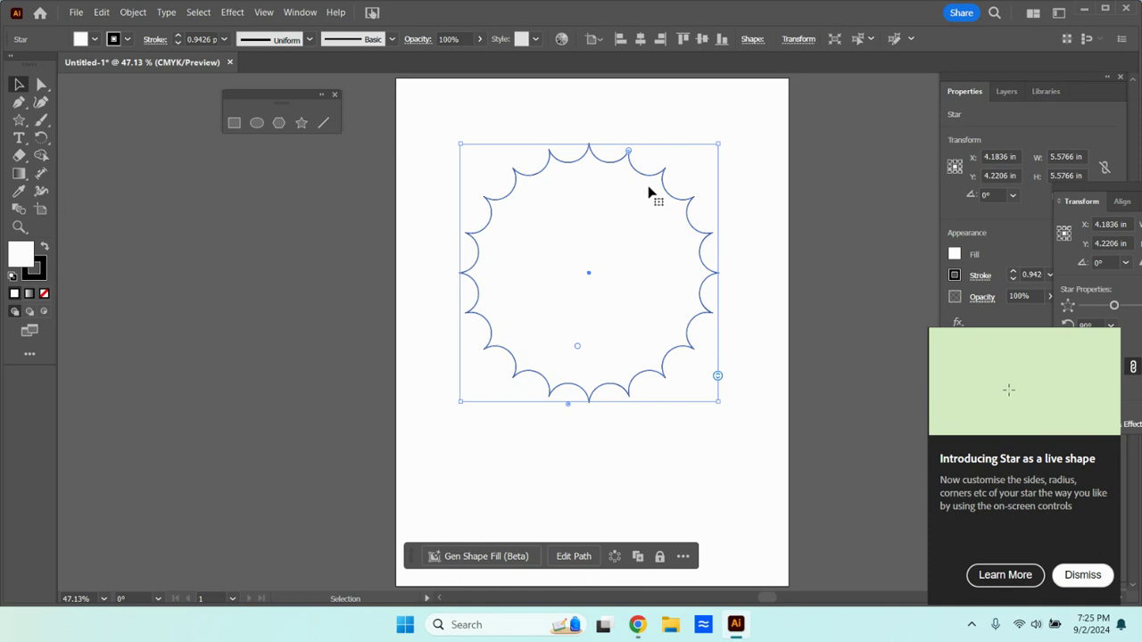
key("Delete")
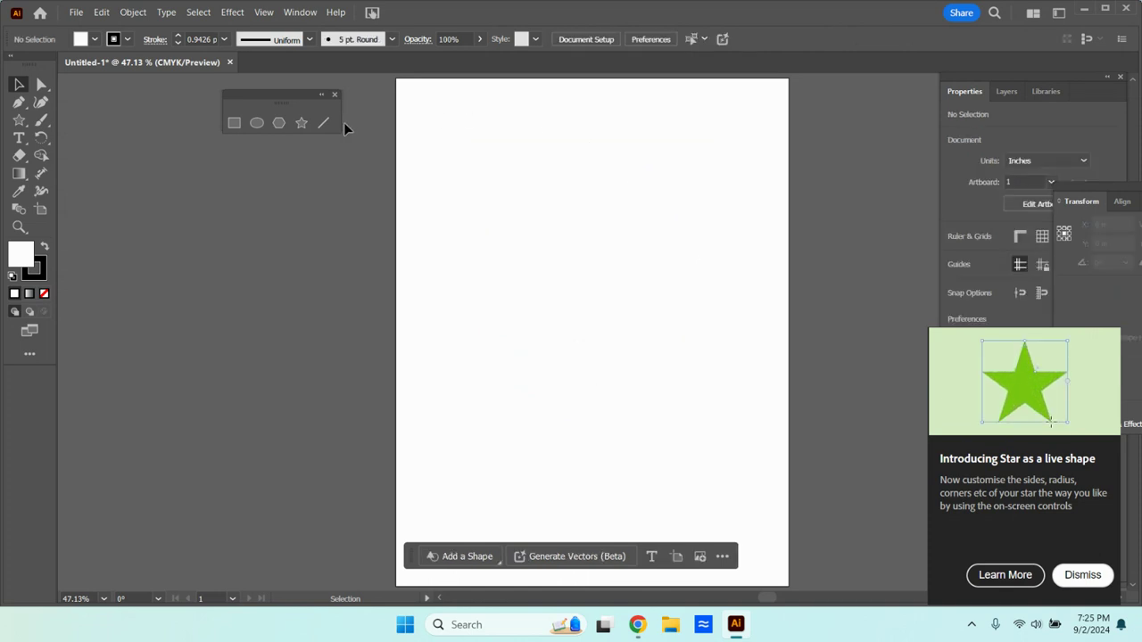
Step: Activate the Line Segment tool and examine its length and angle settings without creating a line
left_click(323, 122)
left_click(496, 166)
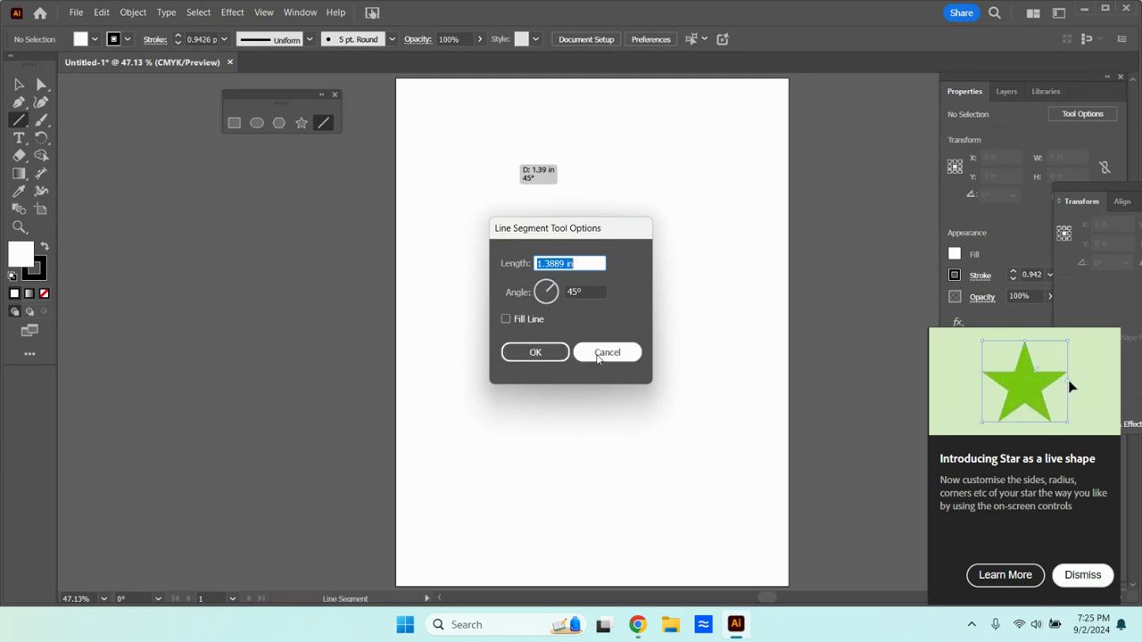
left_click(607, 353)
Step: Draw three diagonal lines, one slanting down to the right crossed by two opposite ones about 6.55 in and 5.61 in long
left_click_drag(518, 188, 676, 434)
left_click_drag(513, 464, 685, 215)
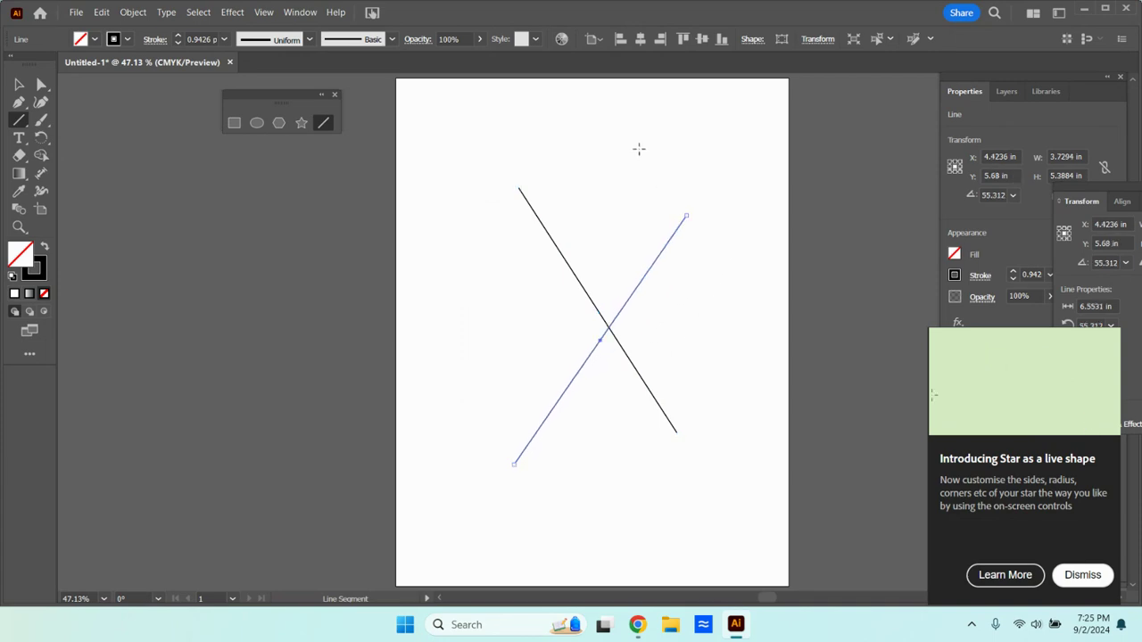
left_click_drag(638, 149, 512, 375)
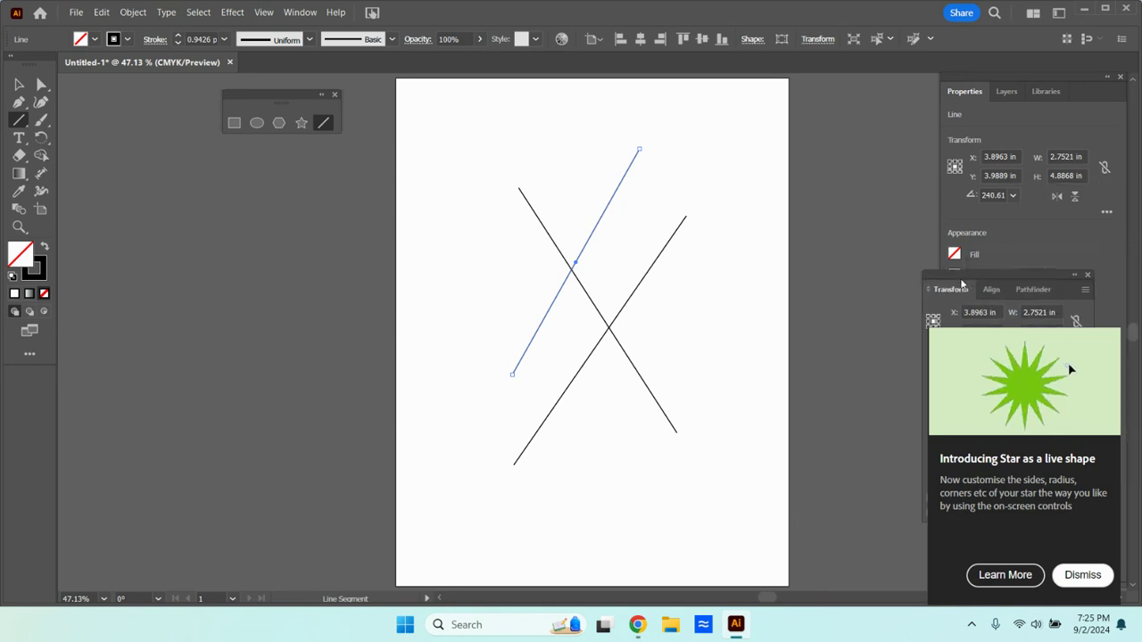
Step: Dismiss the live star introduction and close the floating Transform panel
left_click(1089, 577)
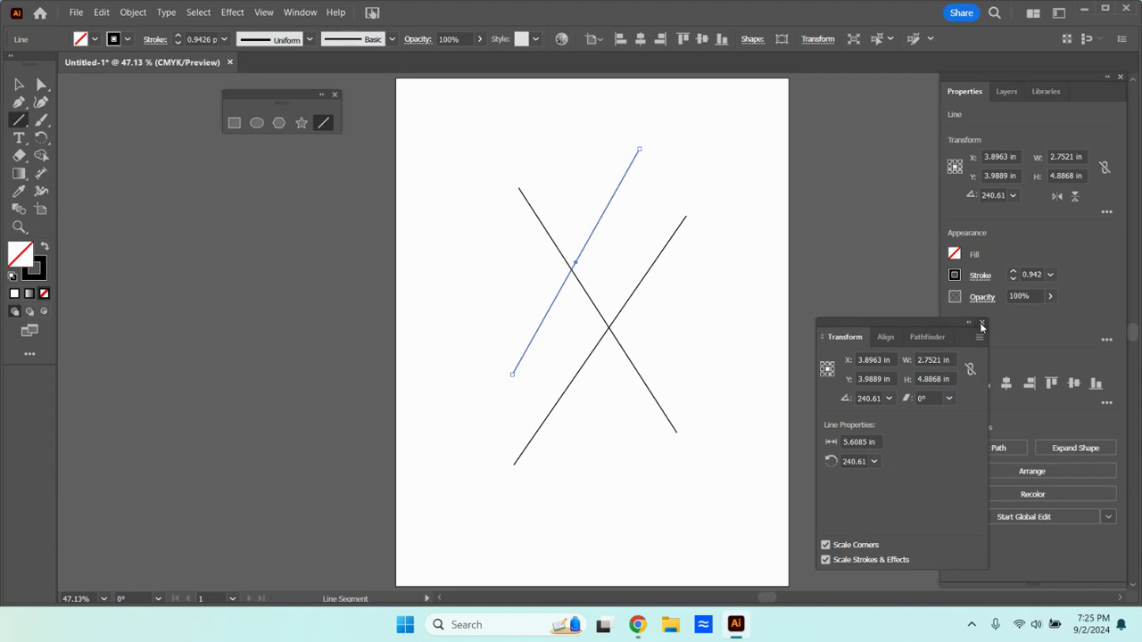
left_click(982, 324)
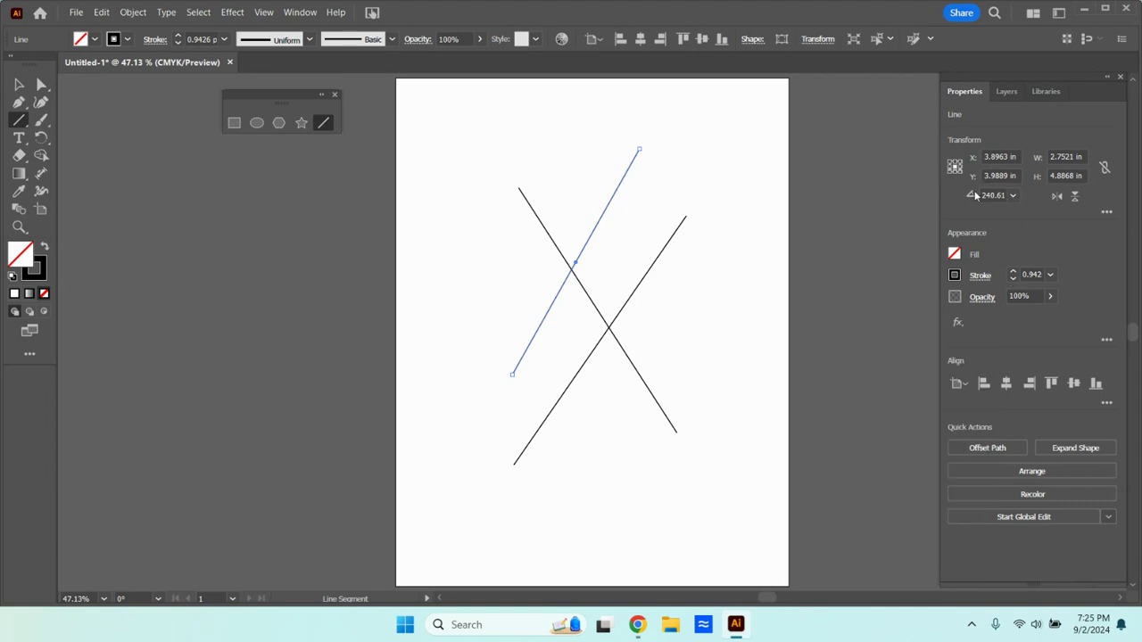